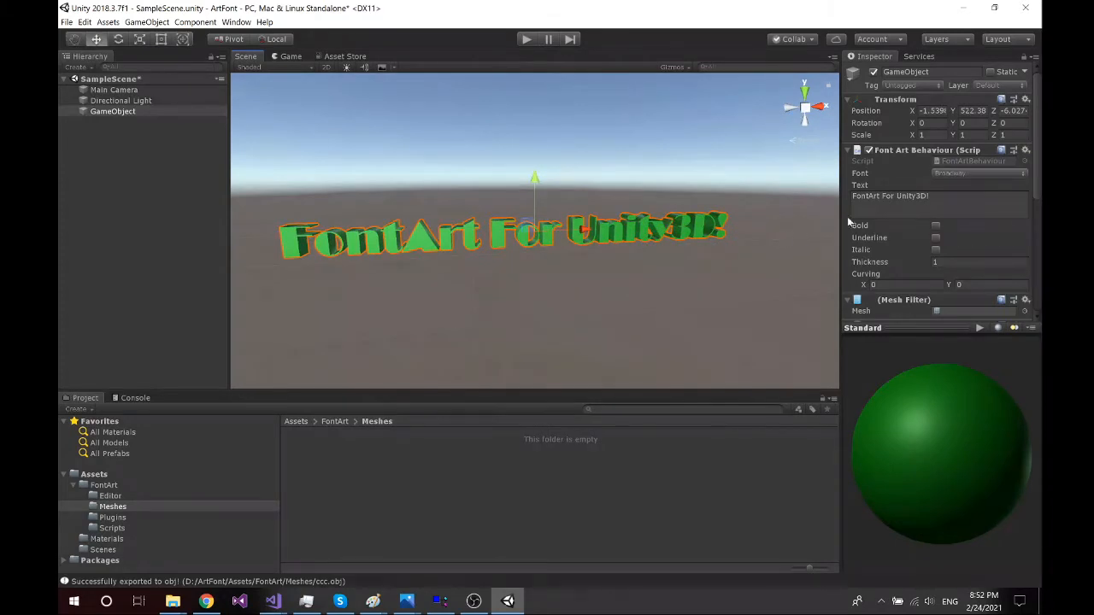
# - Try the Batang, Bauhaus 93 and Bodoni MT fonts on the 3D text object
pyautogui.click(968, 172)
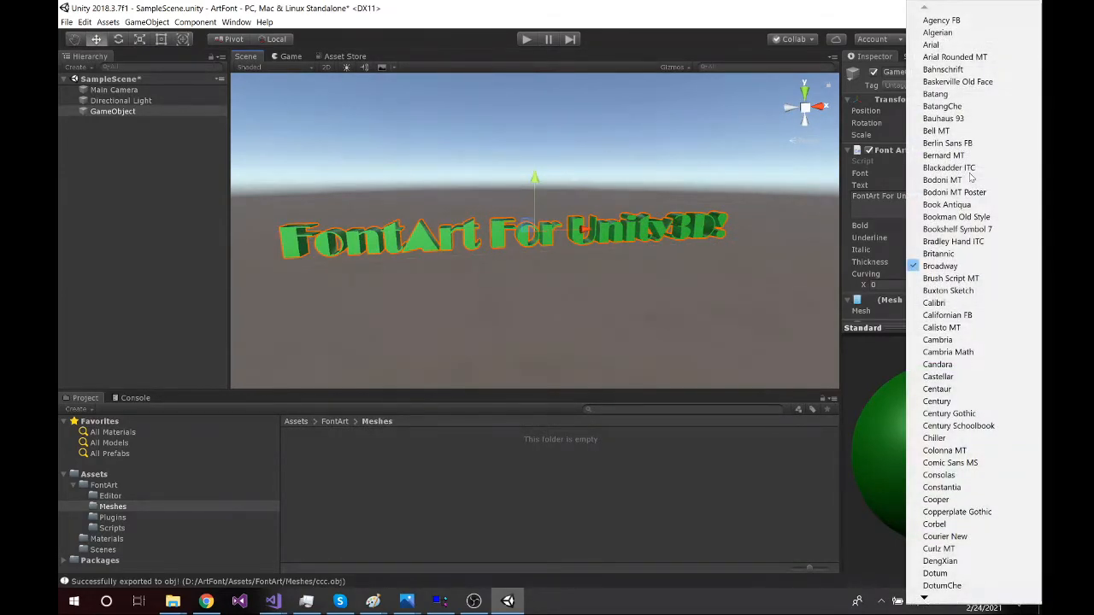
pyautogui.click(954, 95)
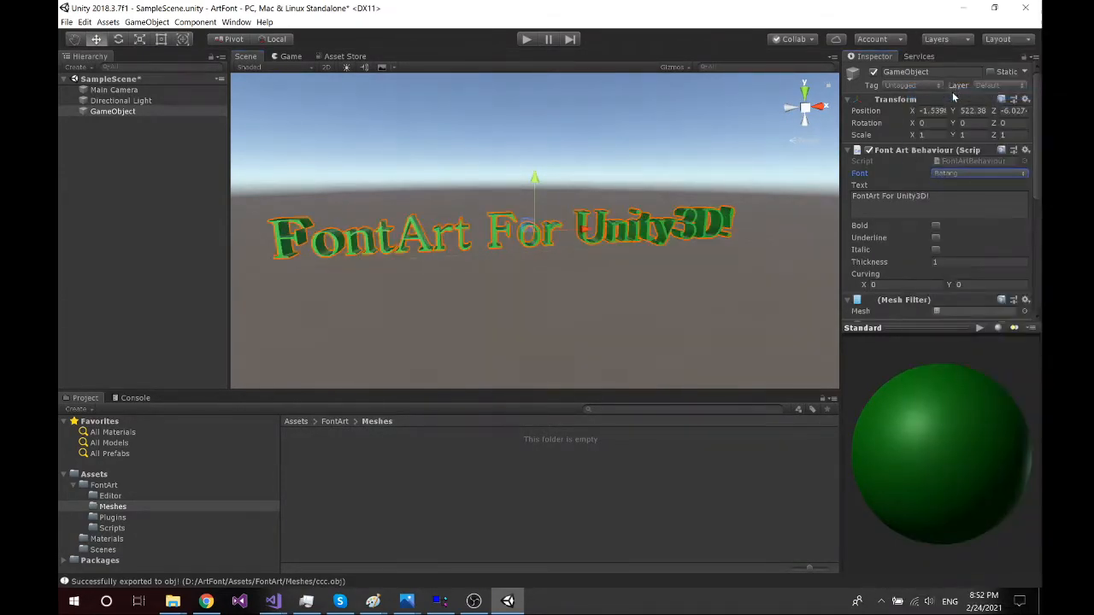
pyautogui.click(959, 173)
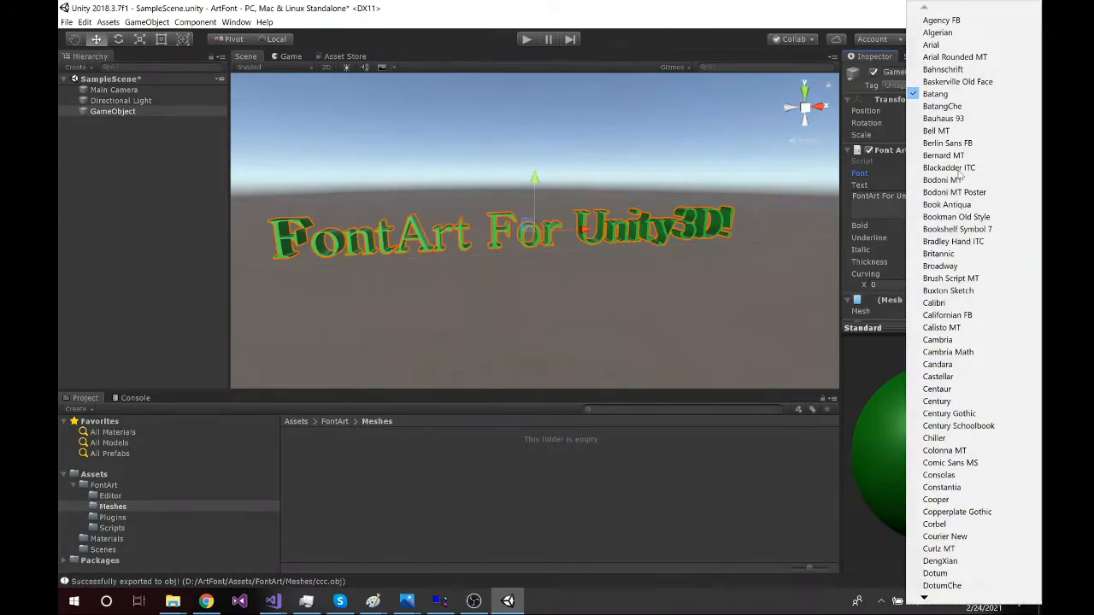
pyautogui.click(949, 119)
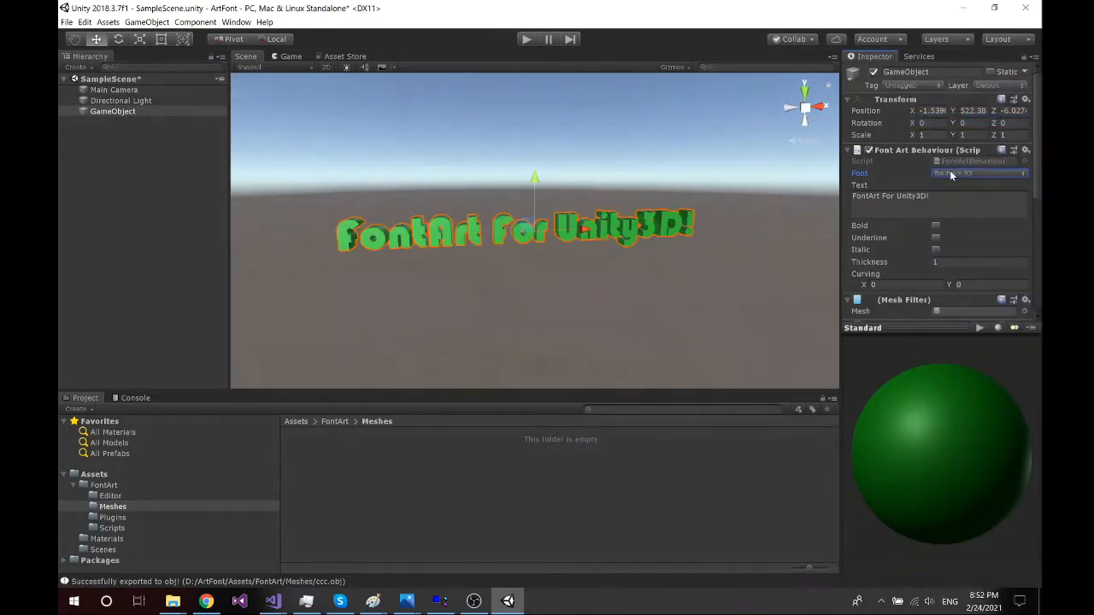
pyautogui.click(951, 174)
pyautogui.click(951, 180)
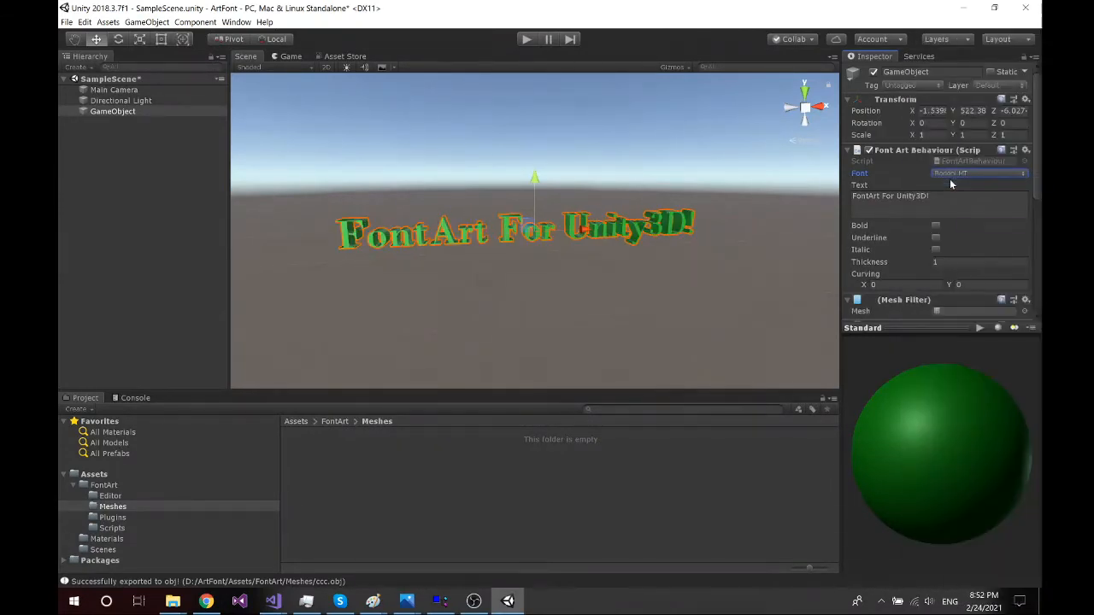
# - Compare the Forte and Century fonts on the 3D text and settle on Forte
pyautogui.click(954, 174)
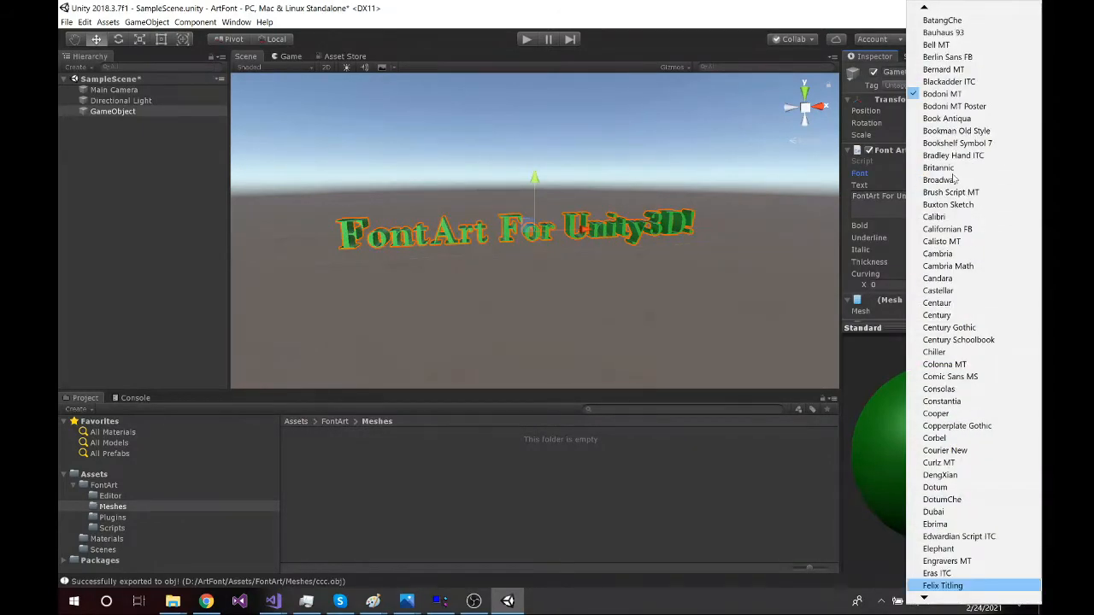
pyautogui.moveTo(923, 595)
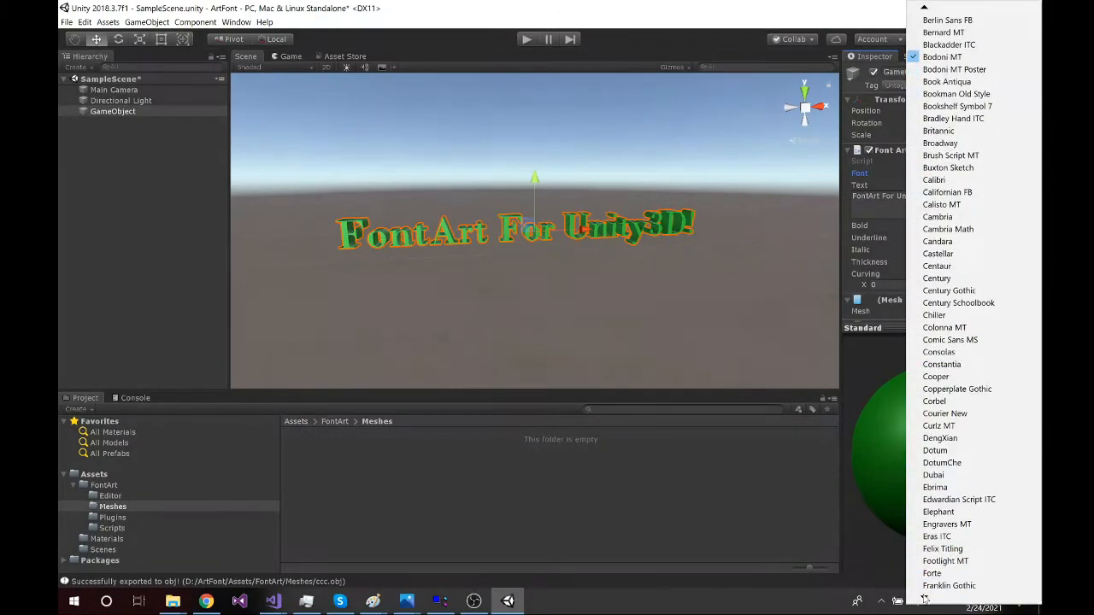
pyautogui.click(935, 548)
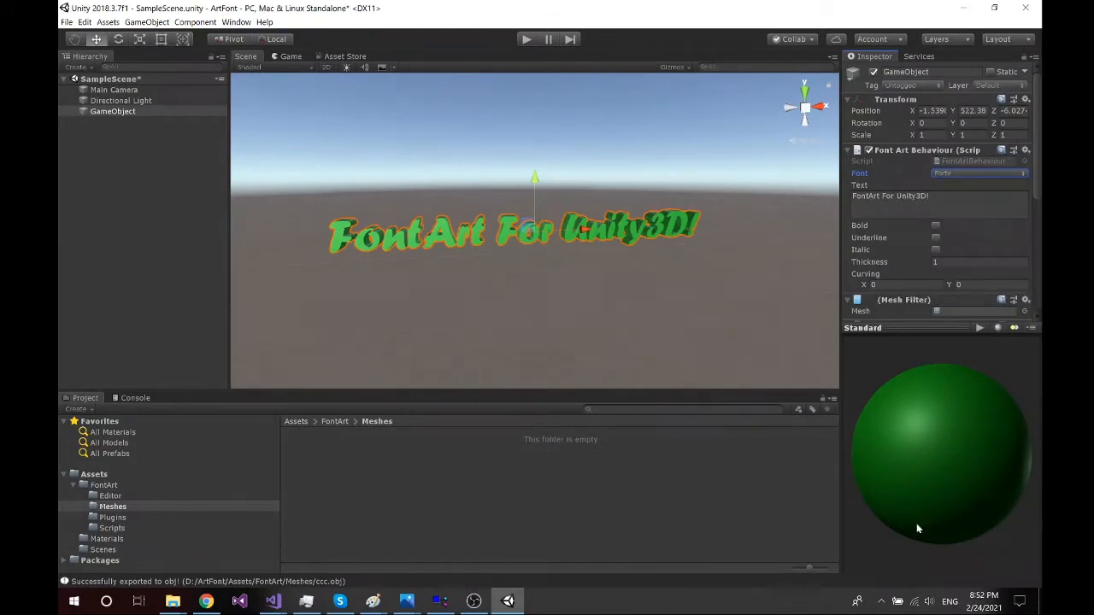
pyautogui.click(966, 172)
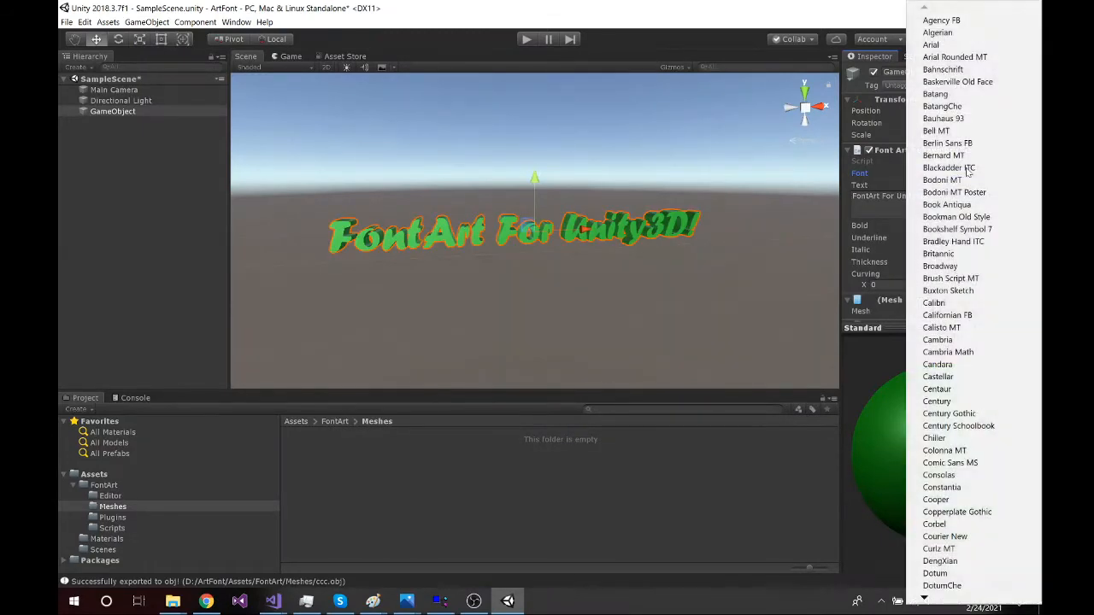
pyautogui.click(936, 400)
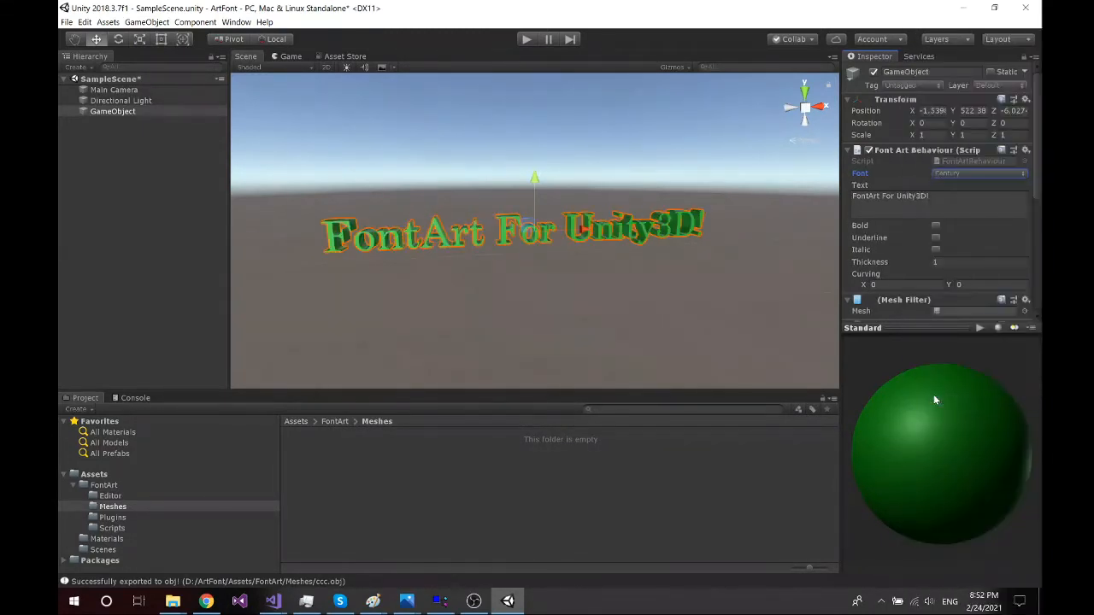
pyautogui.click(961, 174)
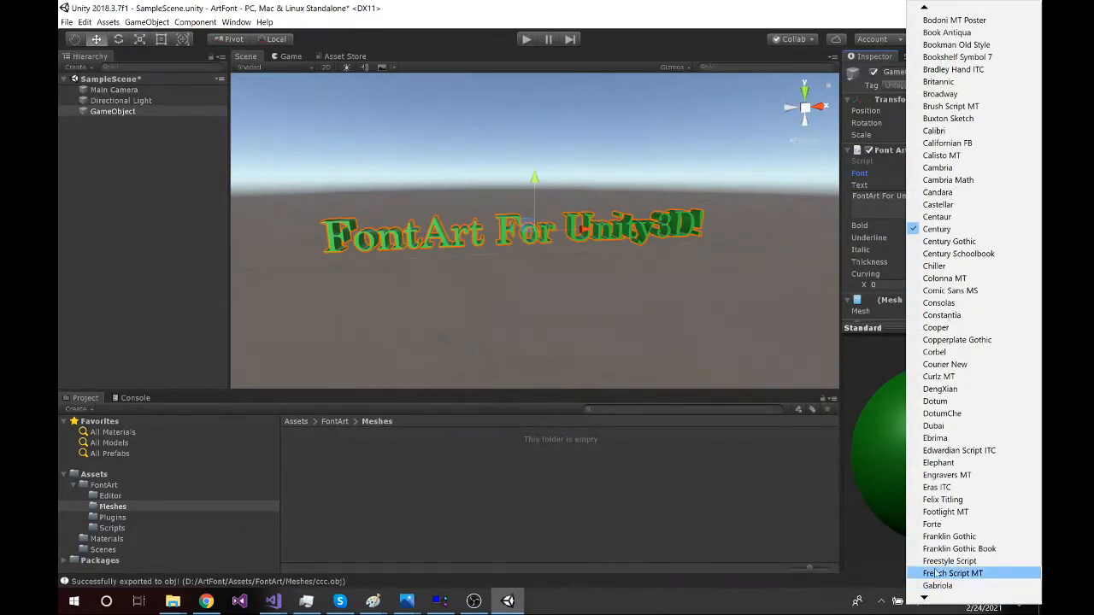
pyautogui.click(939, 524)
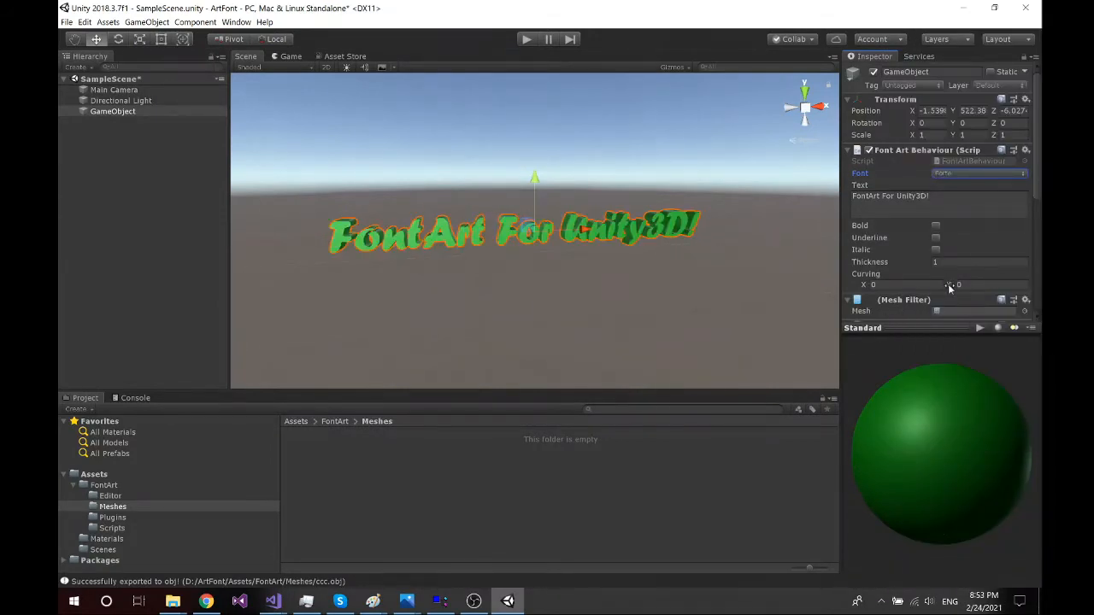
# - Bend the 3D text by setting its curving to about -76.8 on Y and 180 on X
pyautogui.moveTo(948, 288); pyautogui.dragTo(711, 256)
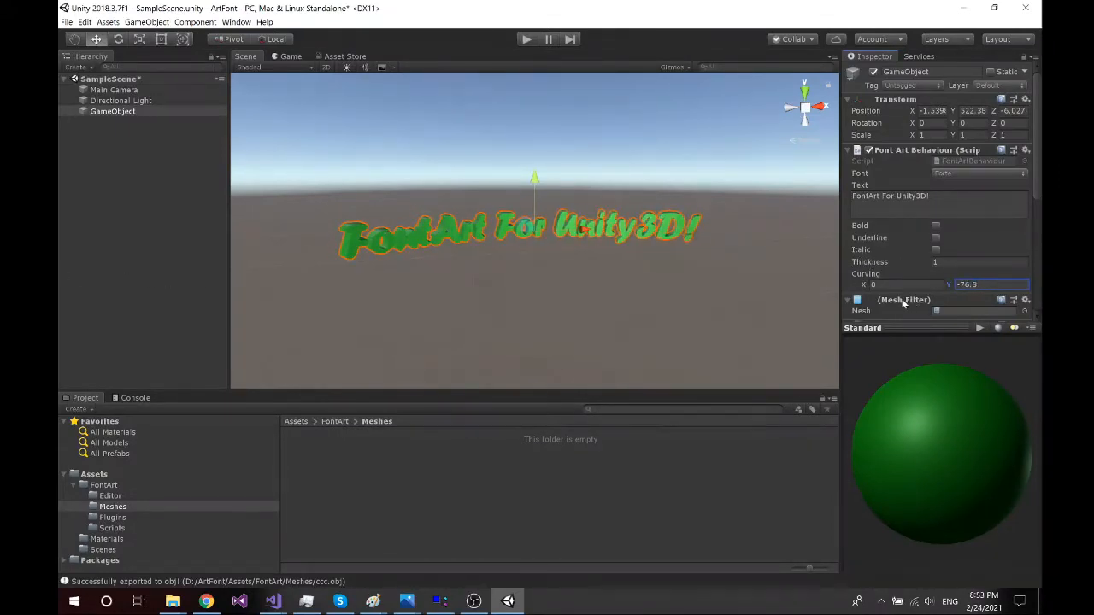
pyautogui.moveTo(862, 283); pyautogui.dragTo(803, 221)
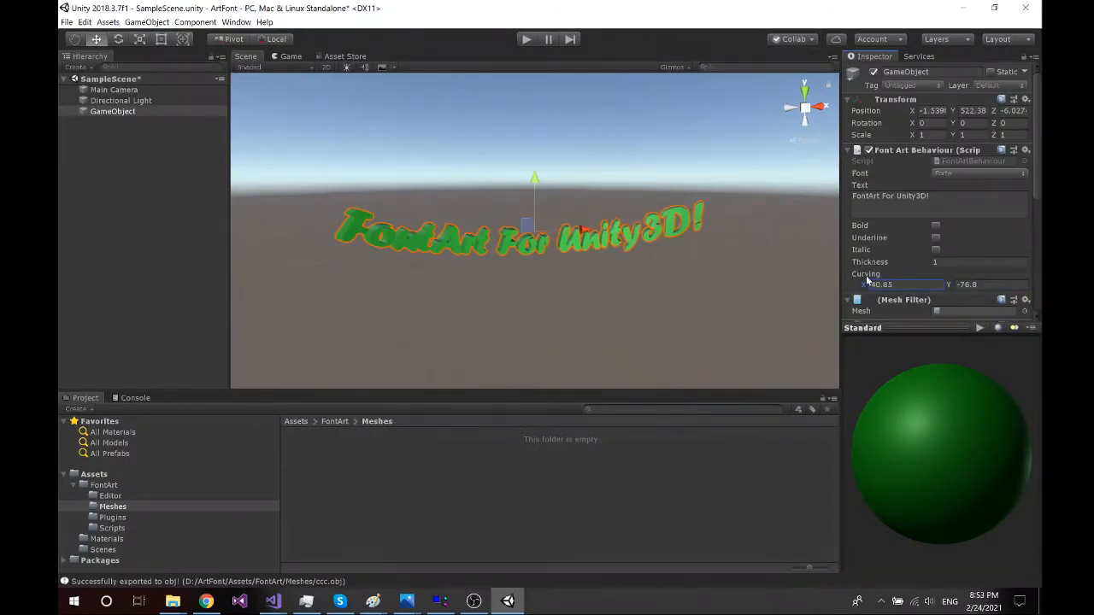
pyautogui.click(887, 285)
pyautogui.write('180')
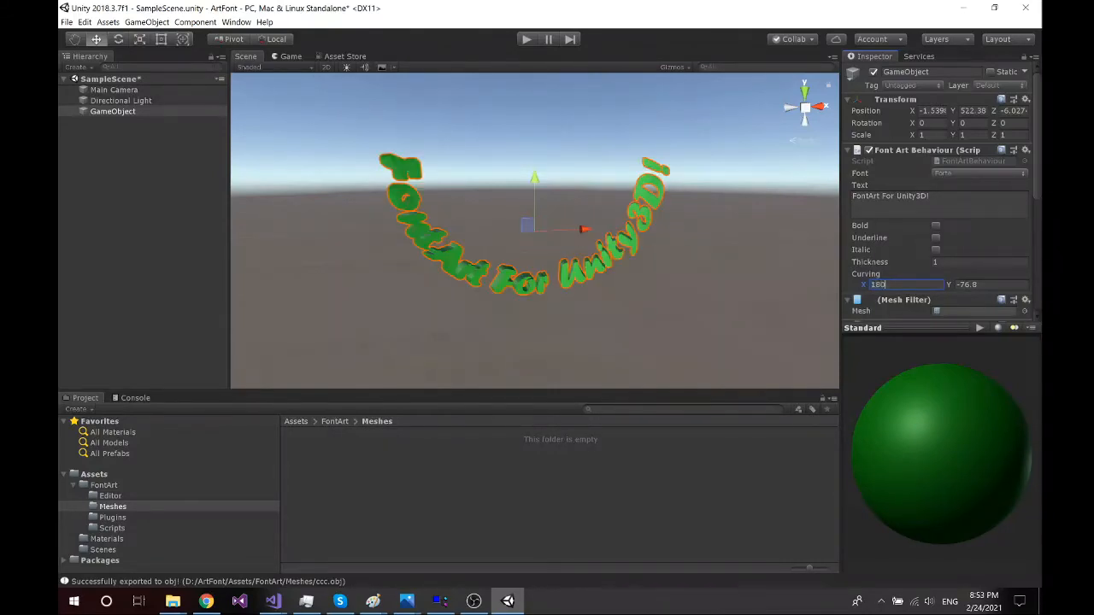
pyautogui.keyDown('alt'); pyautogui.moveTo(656, 196); pyautogui.dragTo(612, 208); pyautogui.keyUp('alt')
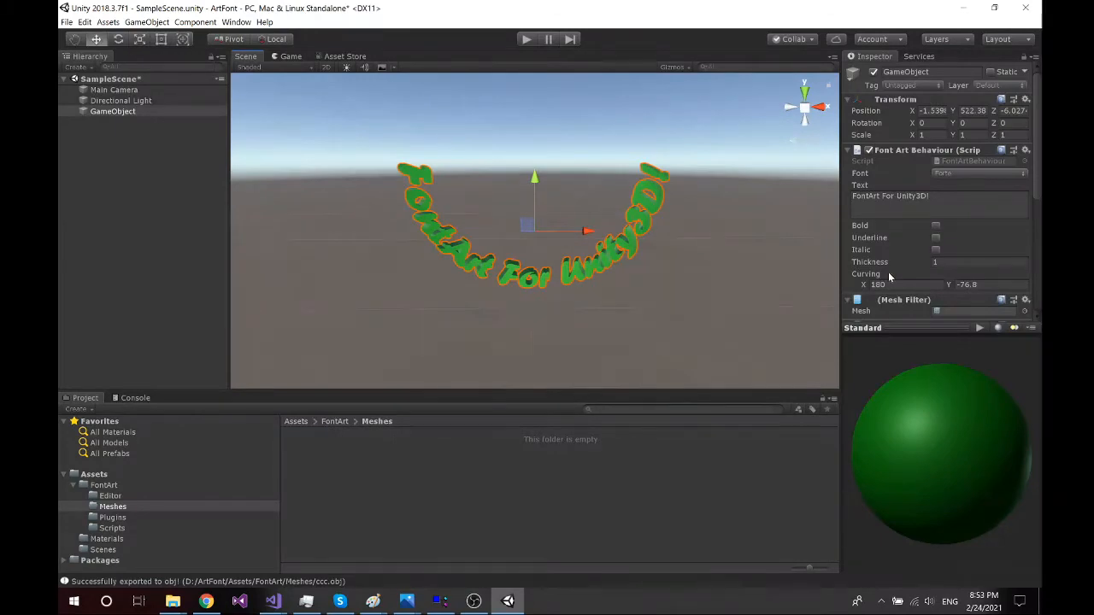
# - Replace the 3D text's wording with "This is the sample text."
pyautogui.click(935, 200)
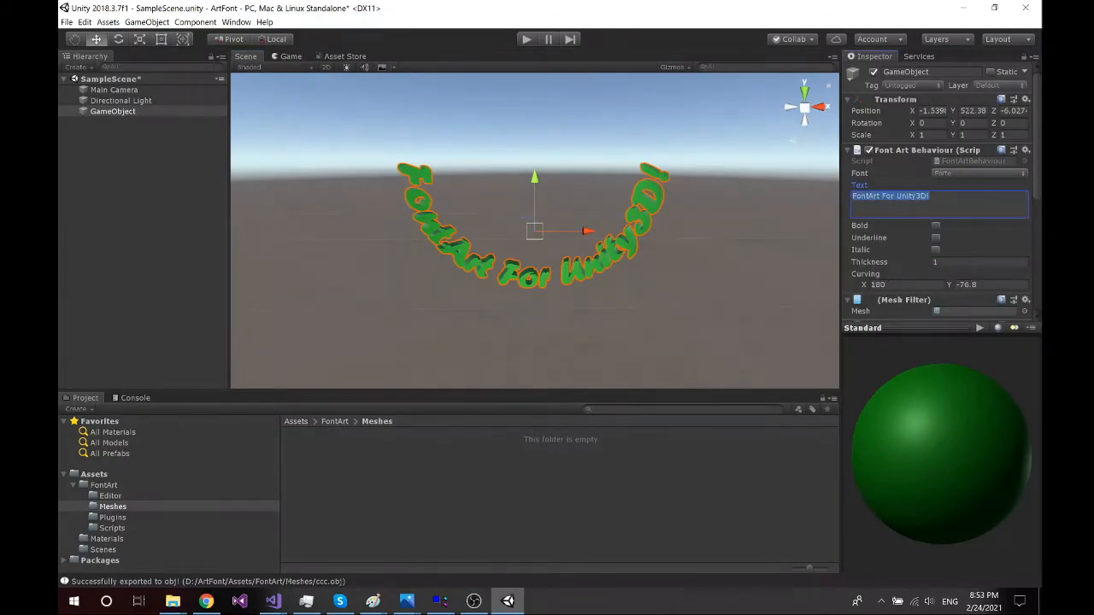
pyautogui.write('This is the')
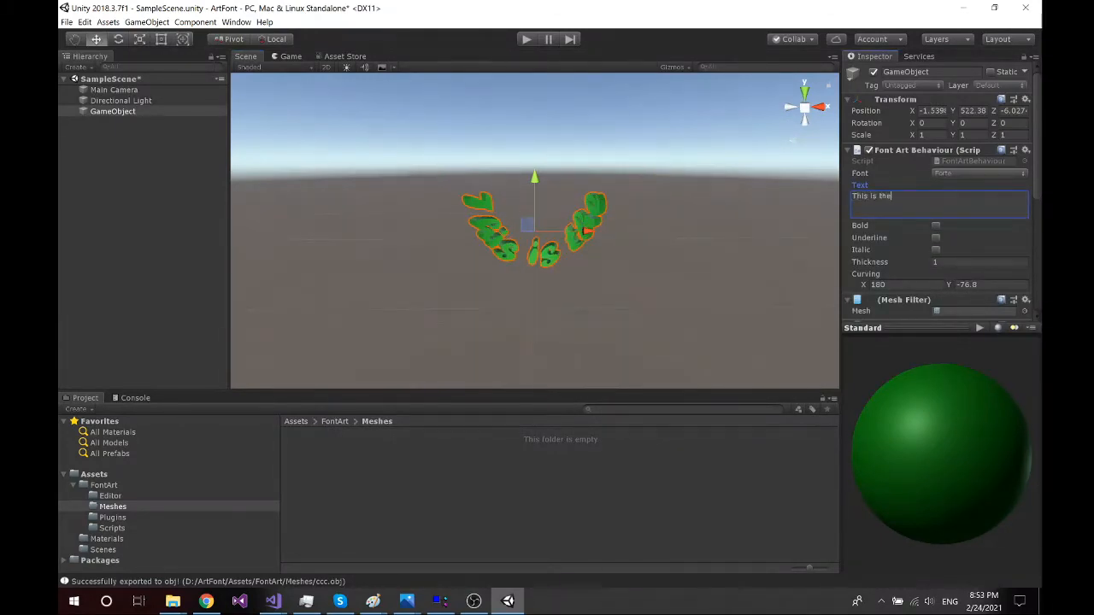
pyautogui.write(' a')
pyautogui.write('am')
pyautogui.write('ple ')
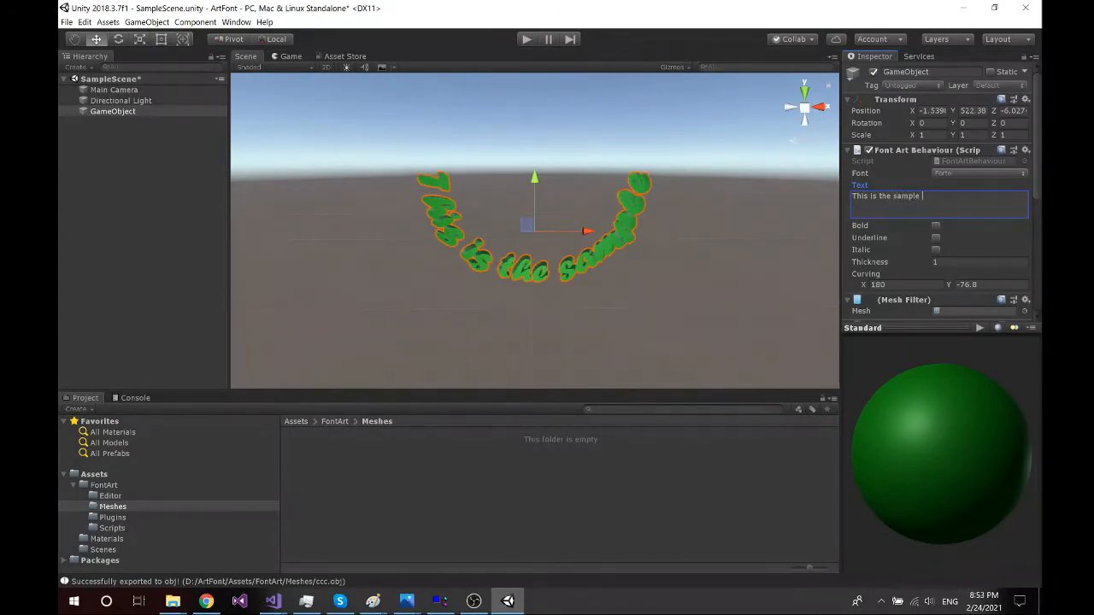
pyautogui.write('text.')
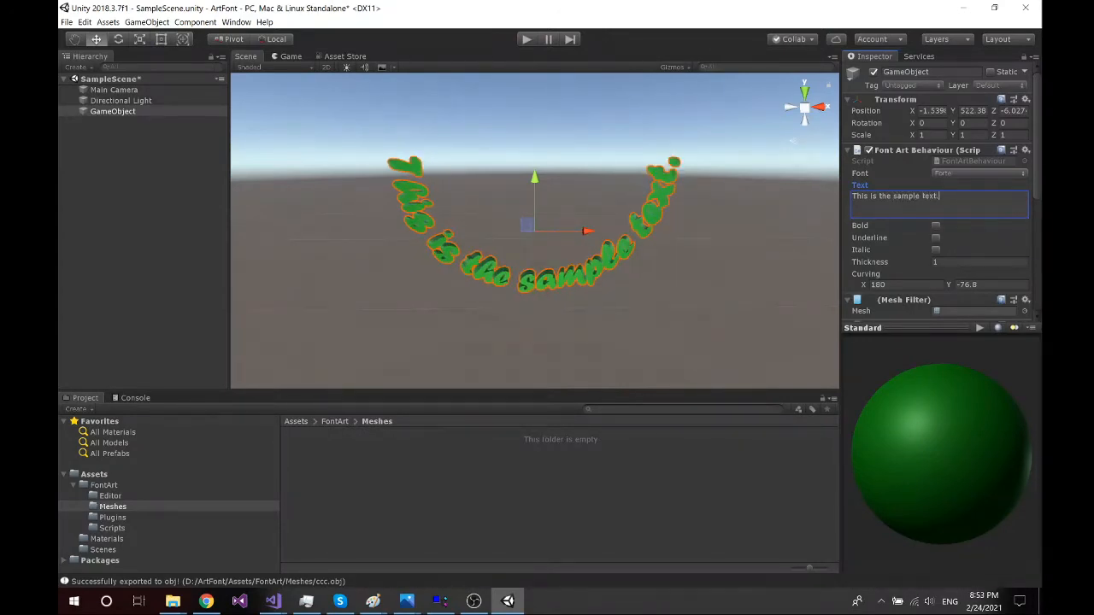
# - Set the 3D text's Y curving to 90 and view the bent lettering from another angle
pyautogui.keyDown('alt'); pyautogui.moveTo(573, 233); pyautogui.dragTo(634, 221); pyautogui.keyUp('alt')
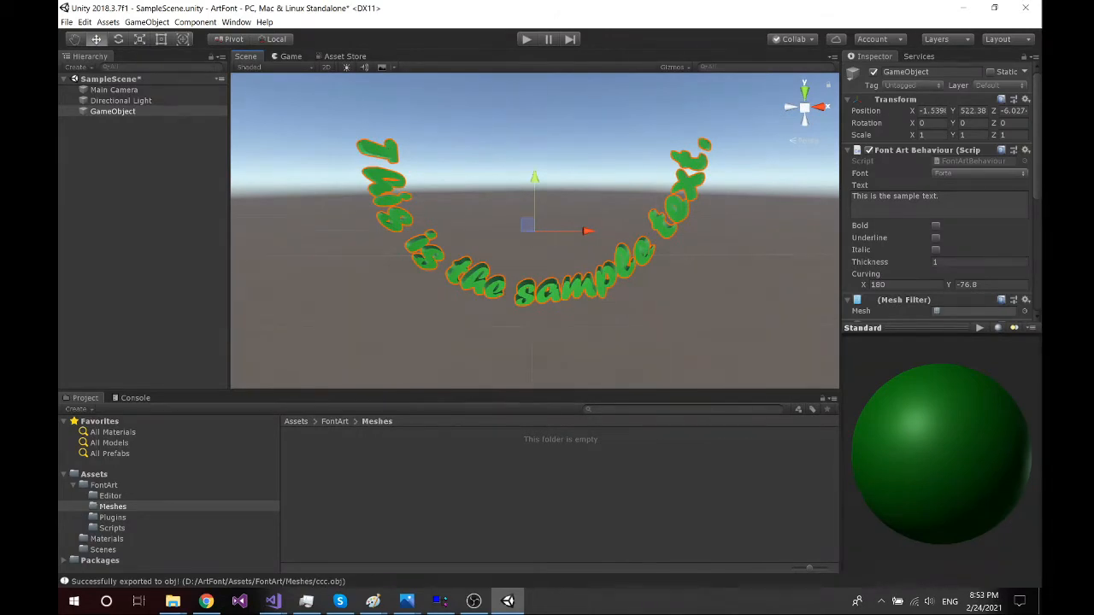
pyautogui.click(974, 285)
pyautogui.write('90')
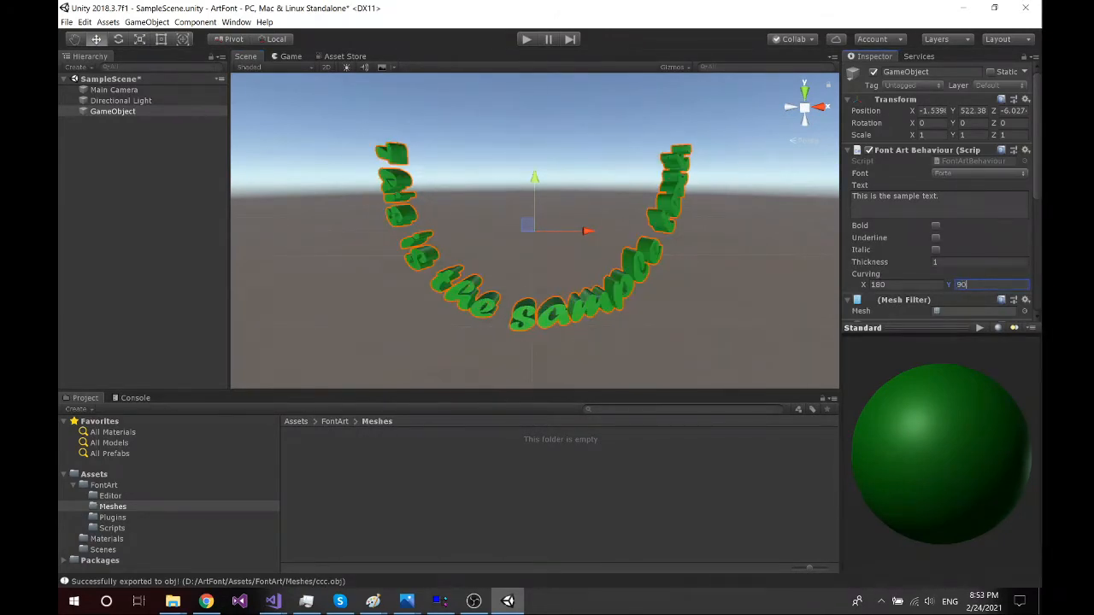
pyautogui.keyDown('alt'); pyautogui.moveTo(639, 244); pyautogui.dragTo(604, 257); pyautogui.keyUp('alt')
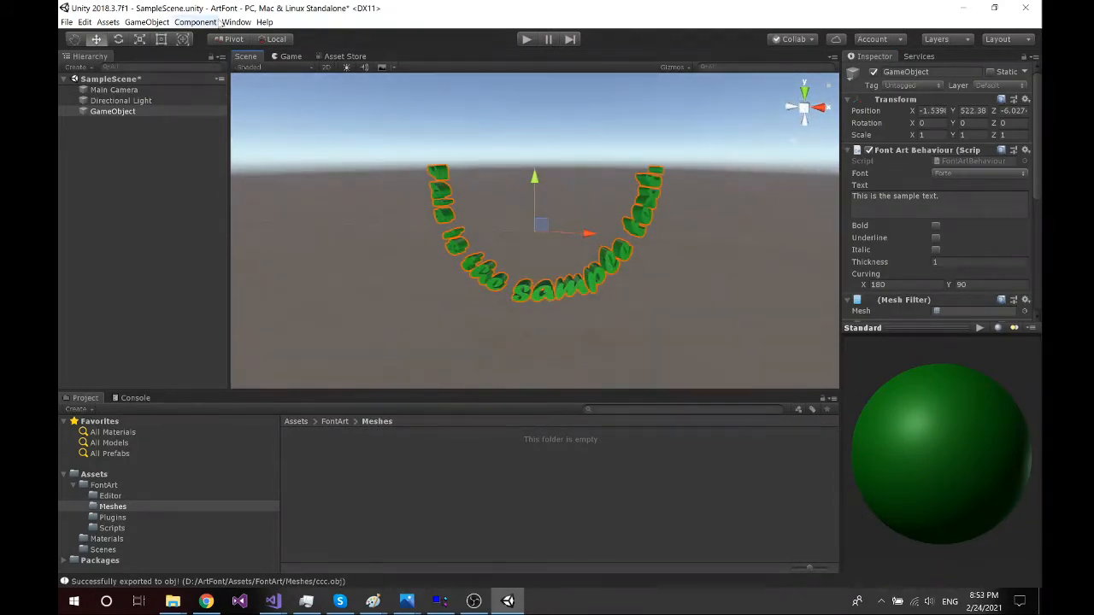
# - Export the 3D text as a static object named Sample to /FontArt/Meshes and close the export window
pyautogui.click(234, 22)
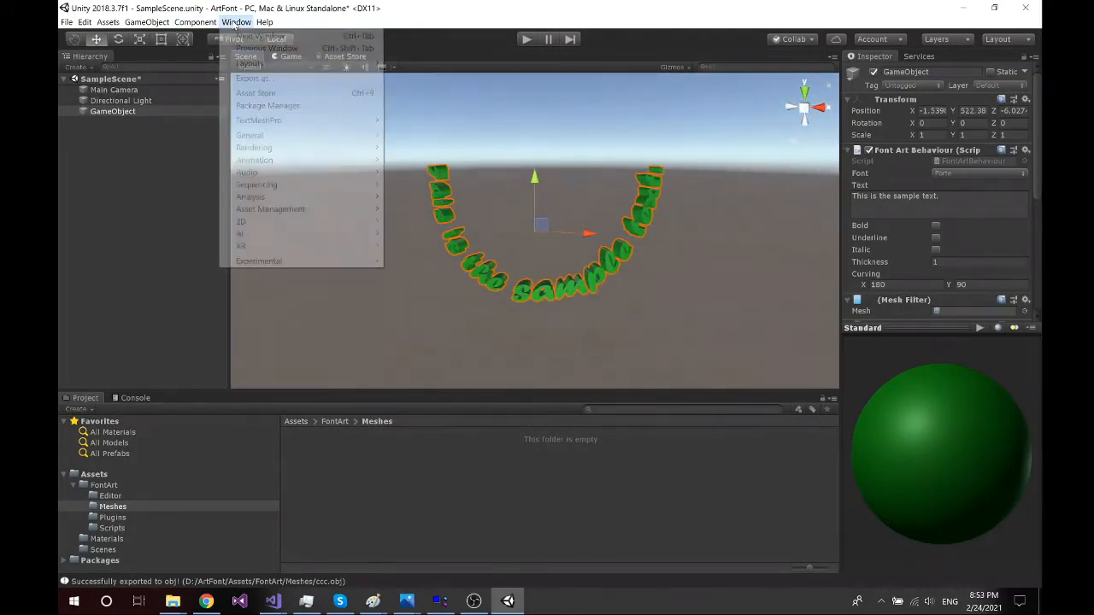
pyautogui.click(251, 77)
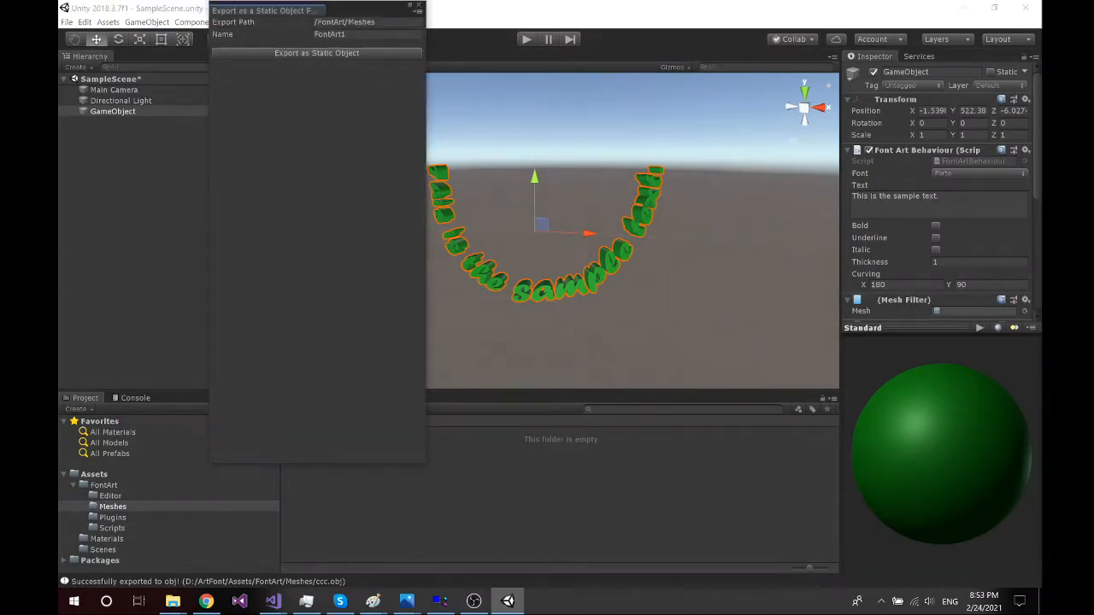
pyautogui.click(362, 34)
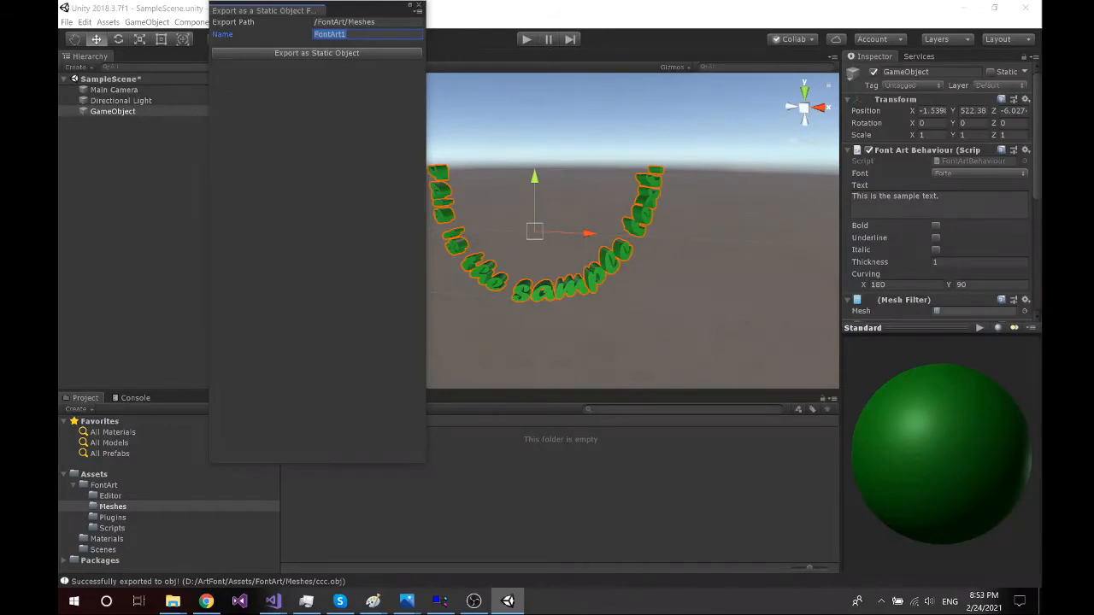
pyautogui.write('Sample')
pyautogui.click(316, 52)
pyautogui.click(418, 7)
# - Refresh the Meshes folder and inspect the exported Sample model in a rotated preview
pyautogui.rightClick(386, 451)
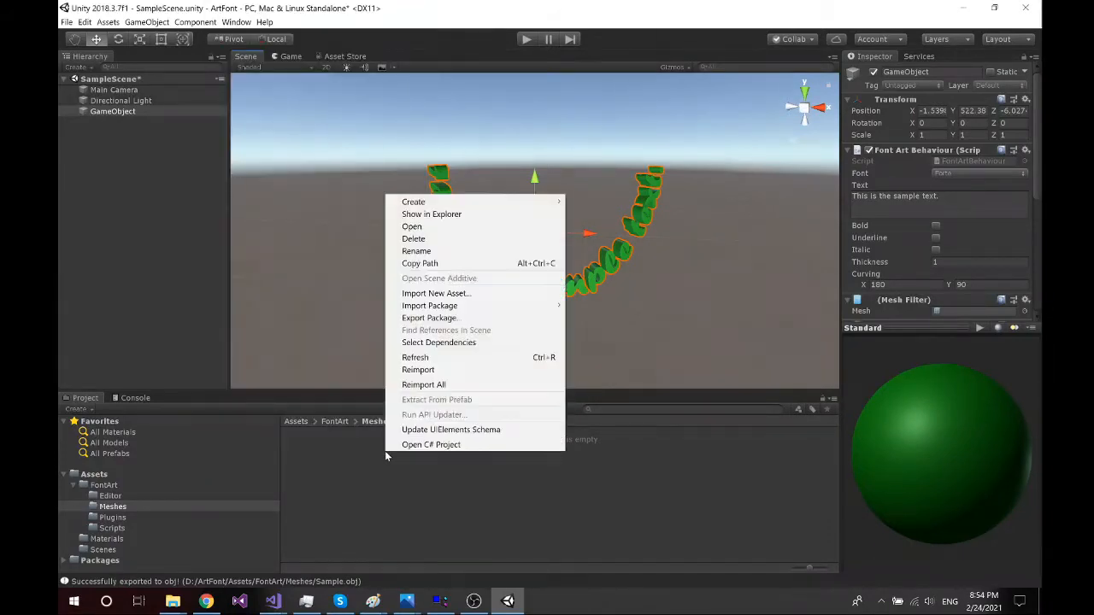
pyautogui.click(425, 357)
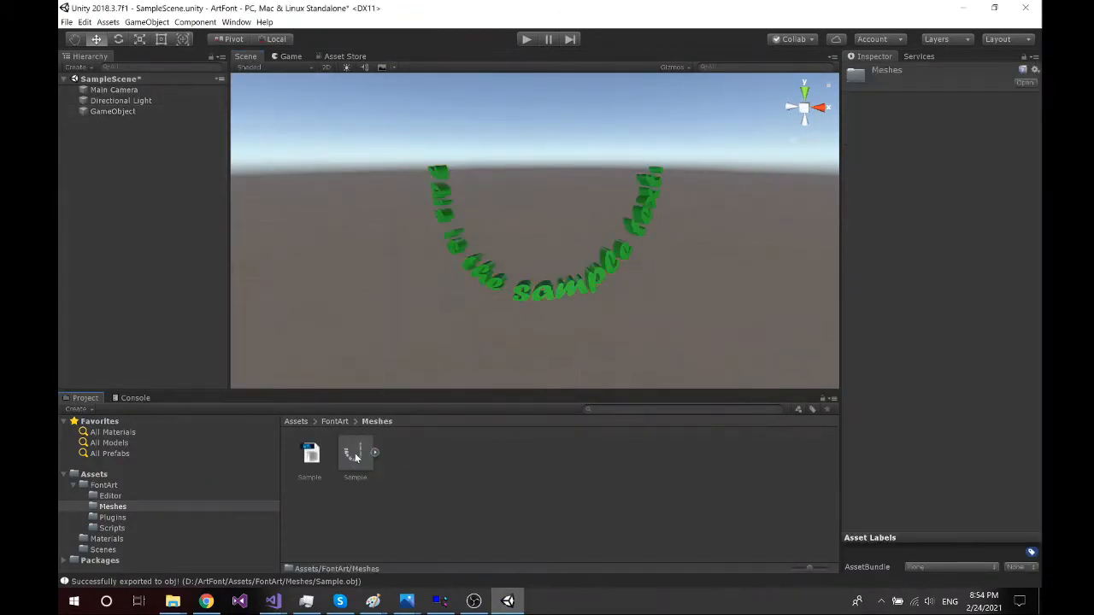
pyautogui.click(356, 458)
pyautogui.moveTo(980, 479)
pyautogui.mouseDown()
pyautogui.moveTo(874, 428)
pyautogui.moveTo(818, 433)
pyautogui.moveTo(990, 476)
pyautogui.mouseUp()
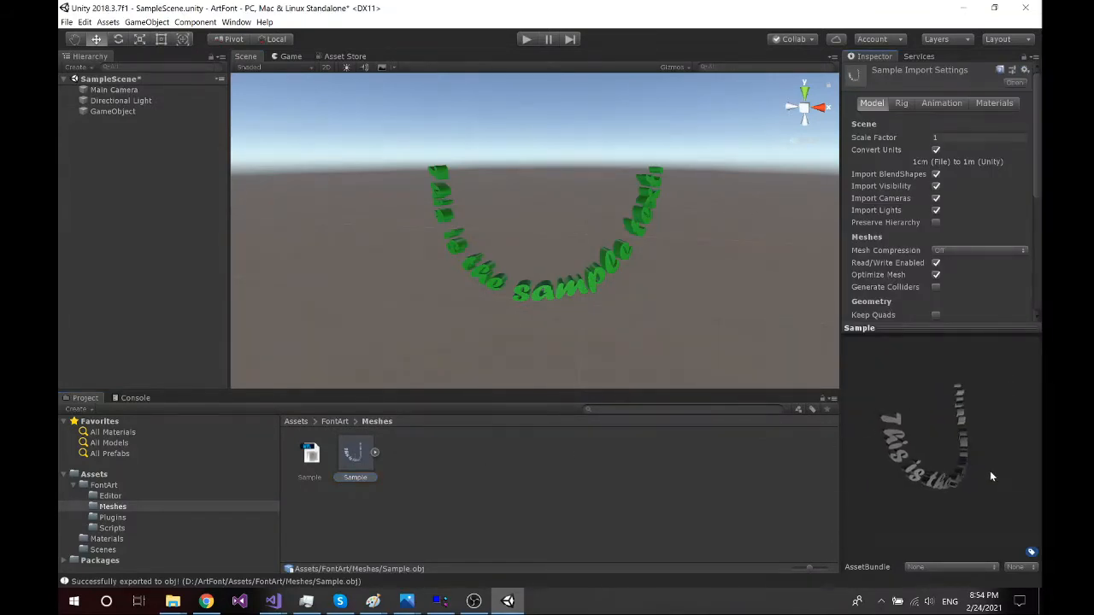
# - Place the Sample model in the scene and set its Y rotation to 180
pyautogui.moveTo(378, 412); pyautogui.dragTo(503, 220)
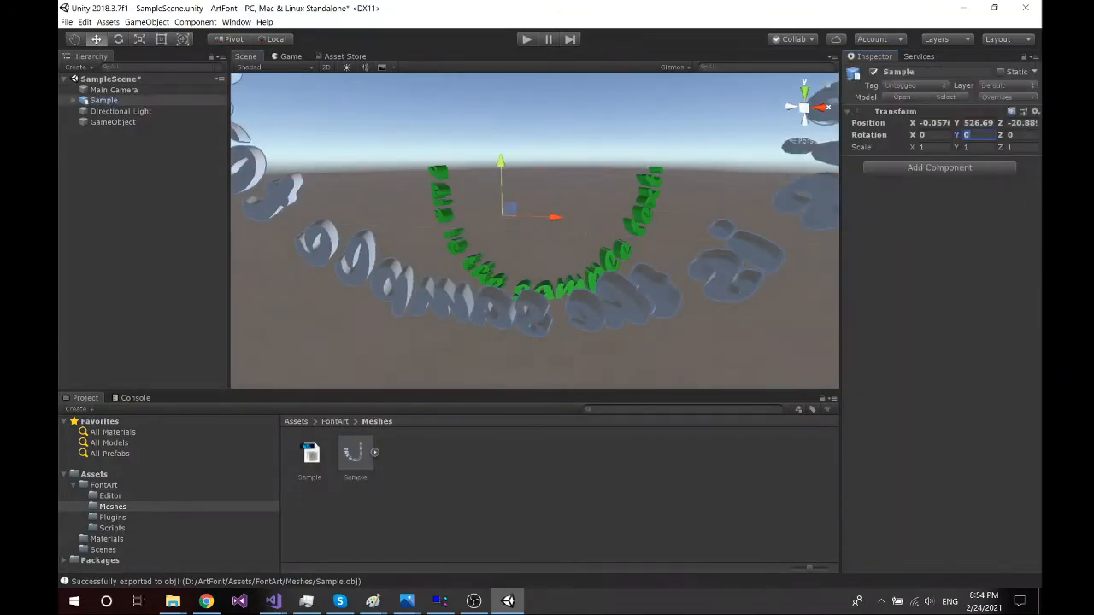
pyautogui.write('180')
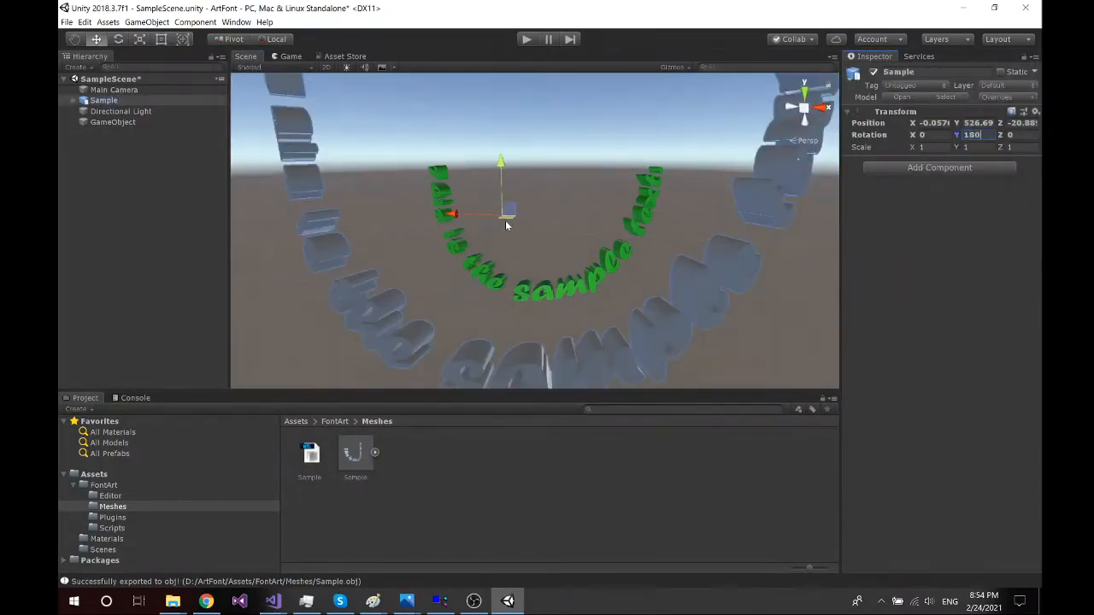
# - Move the Sample model behind the green text, to about X -0.63 and Z 21.44
pyautogui.moveTo(492, 235); pyautogui.dragTo(609, 131)
pyautogui.scroll(5, 610, 136)
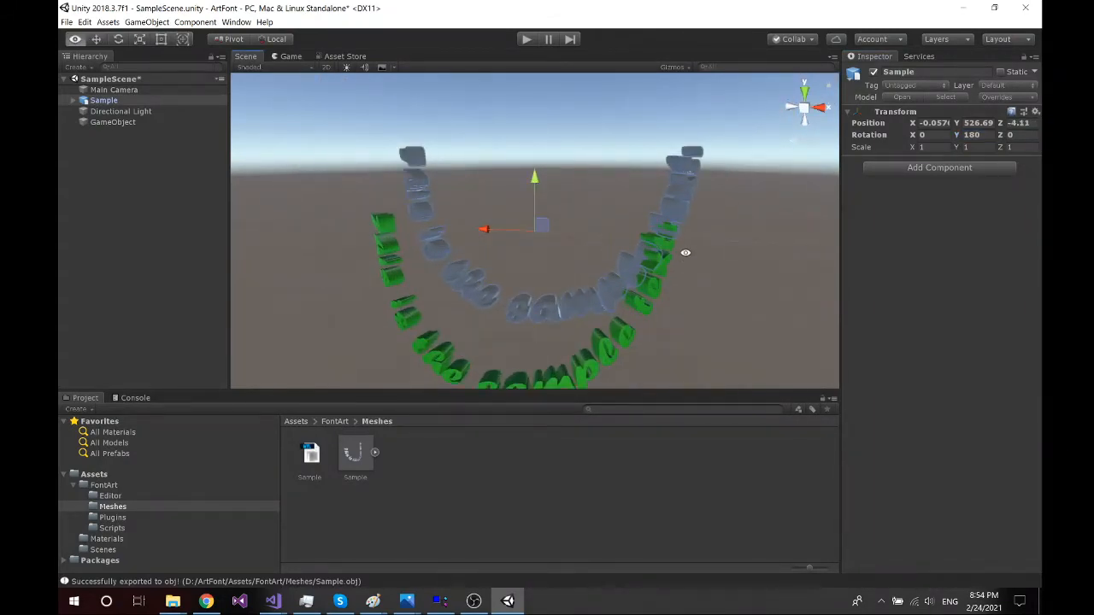
pyautogui.keyDown('alt'); pyautogui.moveTo(685, 253); pyautogui.dragTo(580, 242); pyautogui.keyUp('alt')
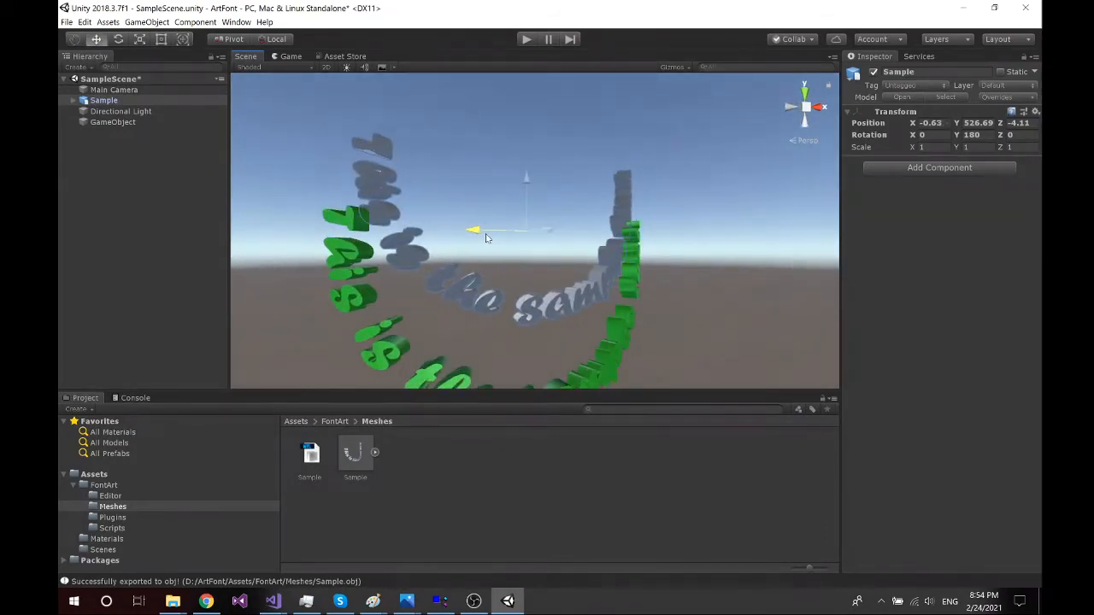
pyautogui.keyDown('alt'); pyautogui.moveTo(493, 235); pyautogui.dragTo(411, 263); pyautogui.keyUp('alt')
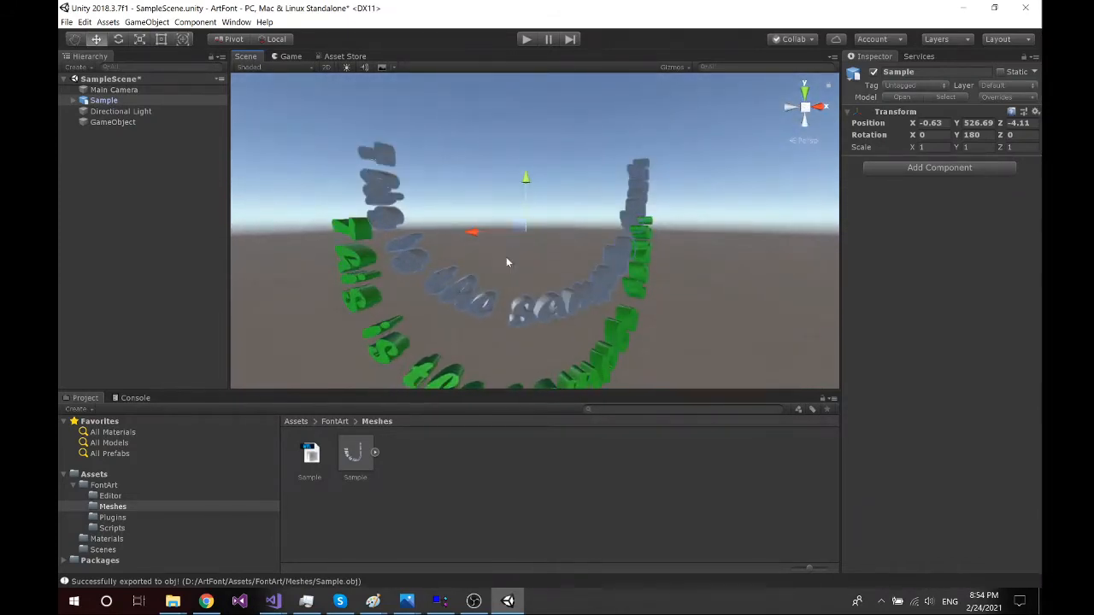
pyautogui.moveTo(537, 238); pyautogui.dragTo(441, 195)
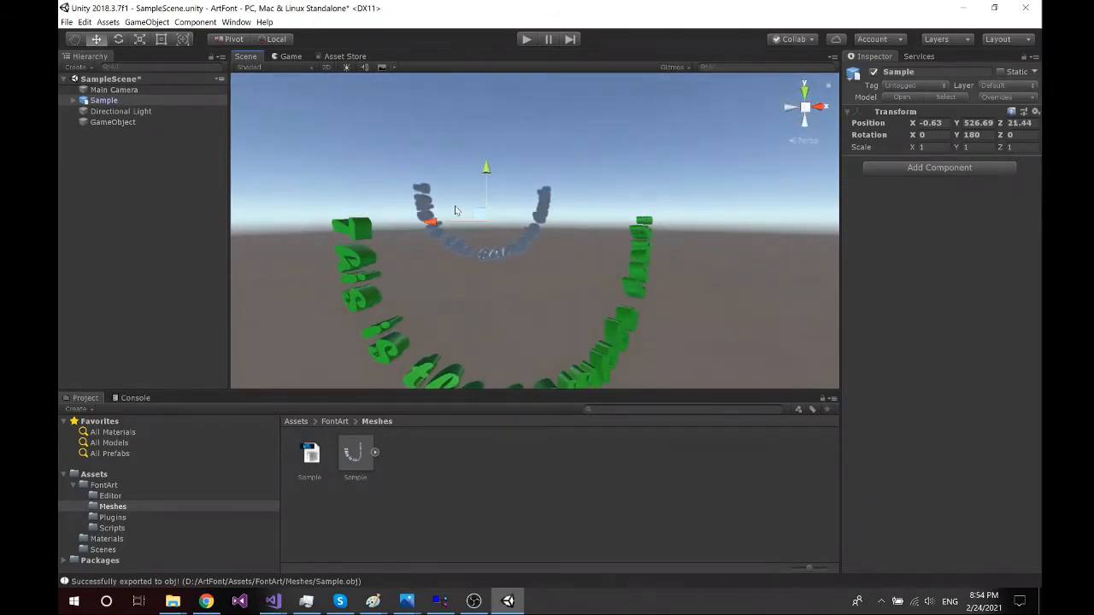
# - Set the green text's curving to X 0 and Y 300 and view the ring from several sides
pyautogui.scroll(-3, 455, 207)
pyautogui.keyDown('alt'); pyautogui.moveTo(542, 201); pyautogui.dragTo(515, 222); pyautogui.keyUp('alt')
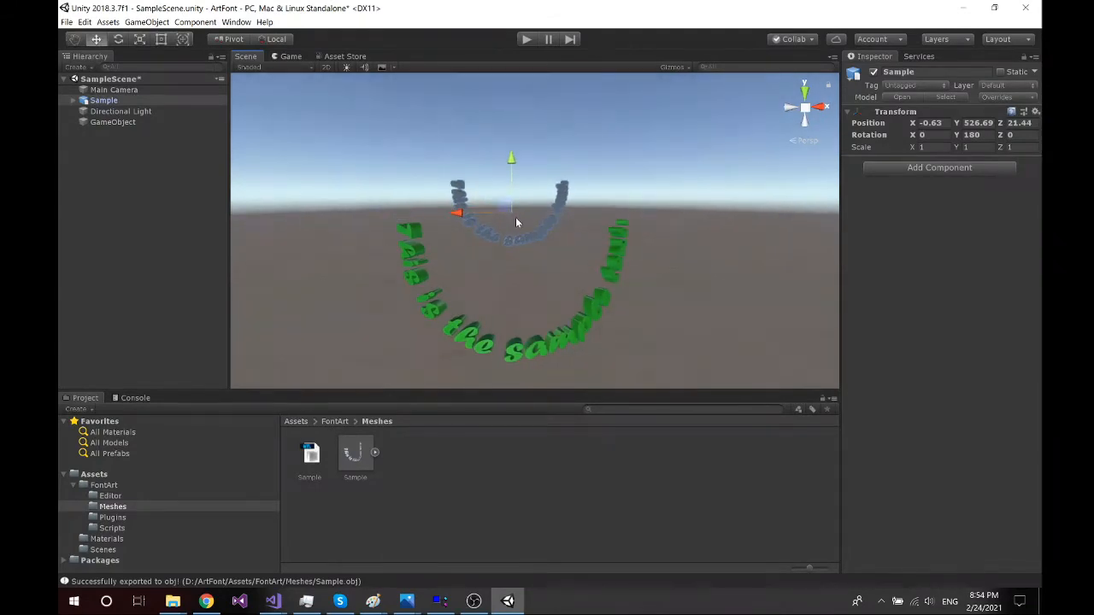
pyautogui.click(158, 121)
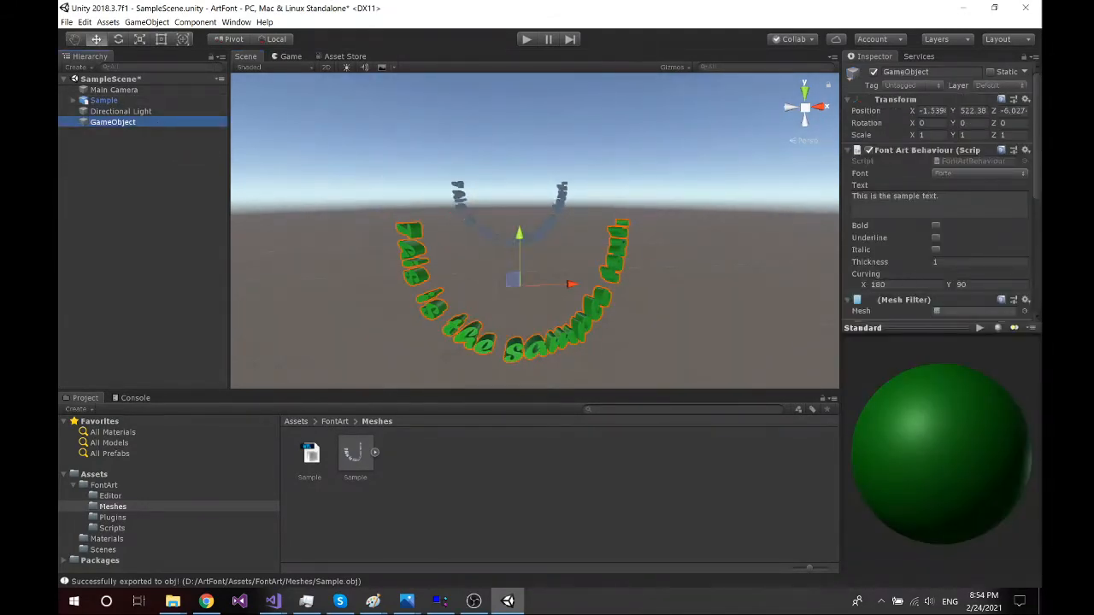
pyautogui.click(904, 285)
pyautogui.write('0')
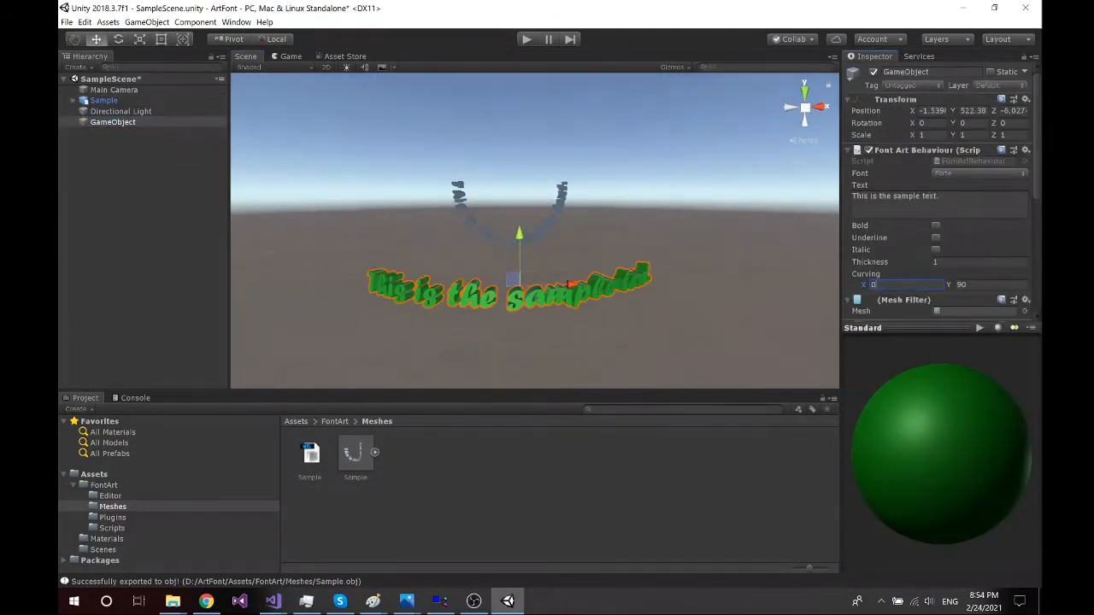
pyautogui.click(971, 284)
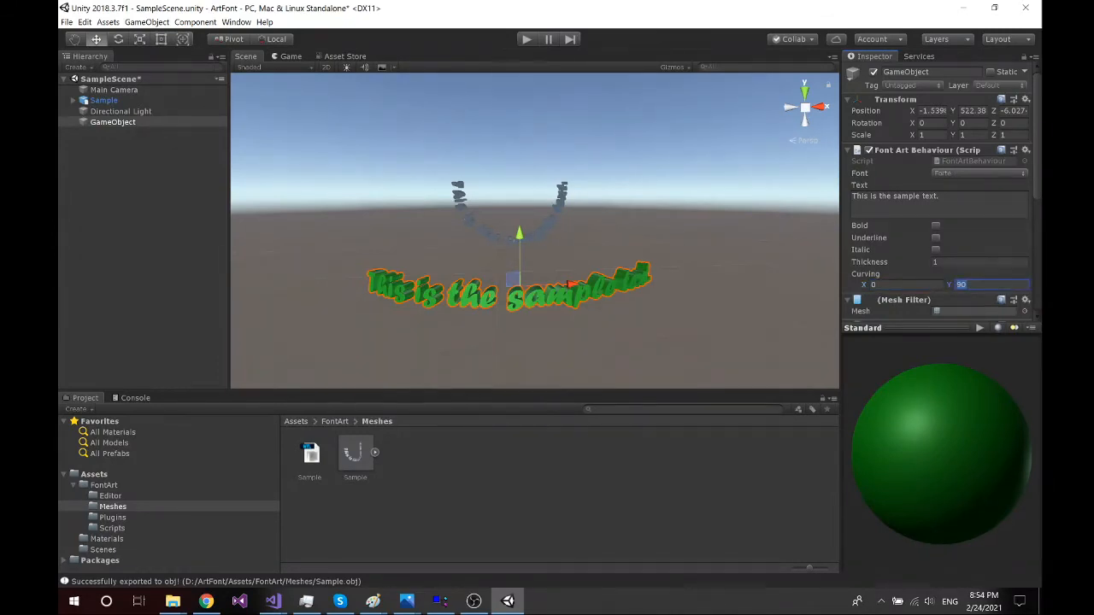
pyautogui.write('300')
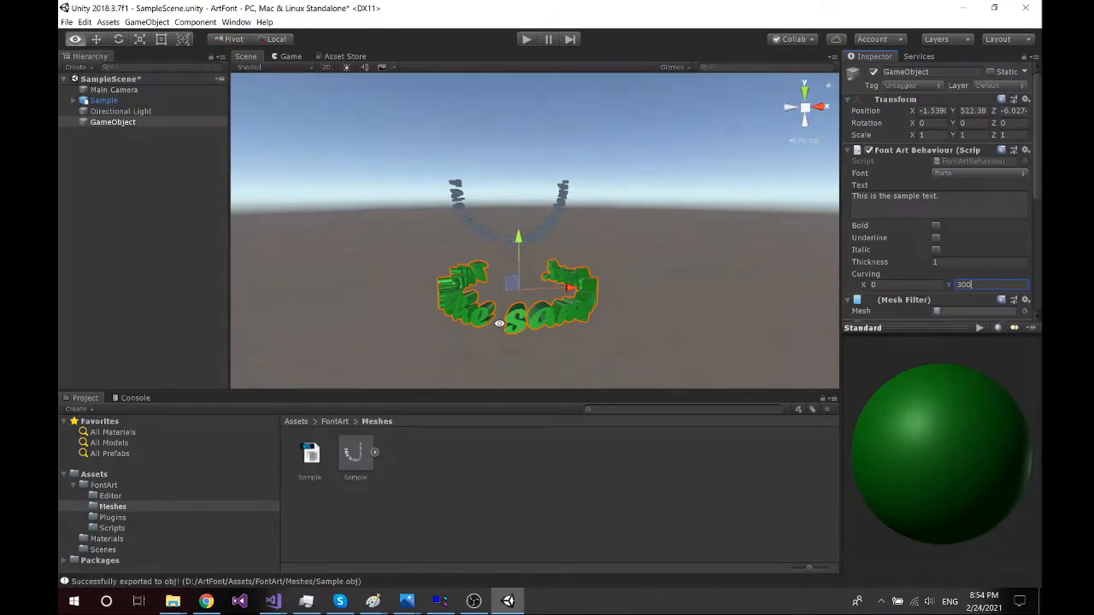
pyautogui.keyDown('alt'); pyautogui.moveTo(654, 332); pyautogui.dragTo(370, 308); pyautogui.keyUp('alt')
pyautogui.keyDown('alt'); pyautogui.moveTo(623, 295); pyautogui.dragTo(538, 327); pyautogui.keyUp('alt')
pyautogui.keyDown('alt'); pyautogui.moveTo(405, 332); pyautogui.dragTo(632, 335); pyautogui.keyUp('alt')
# - Replace the green text with "FontArt for Unity 3D By" followed by the author's name and check it all around
pyautogui.click(958, 201)
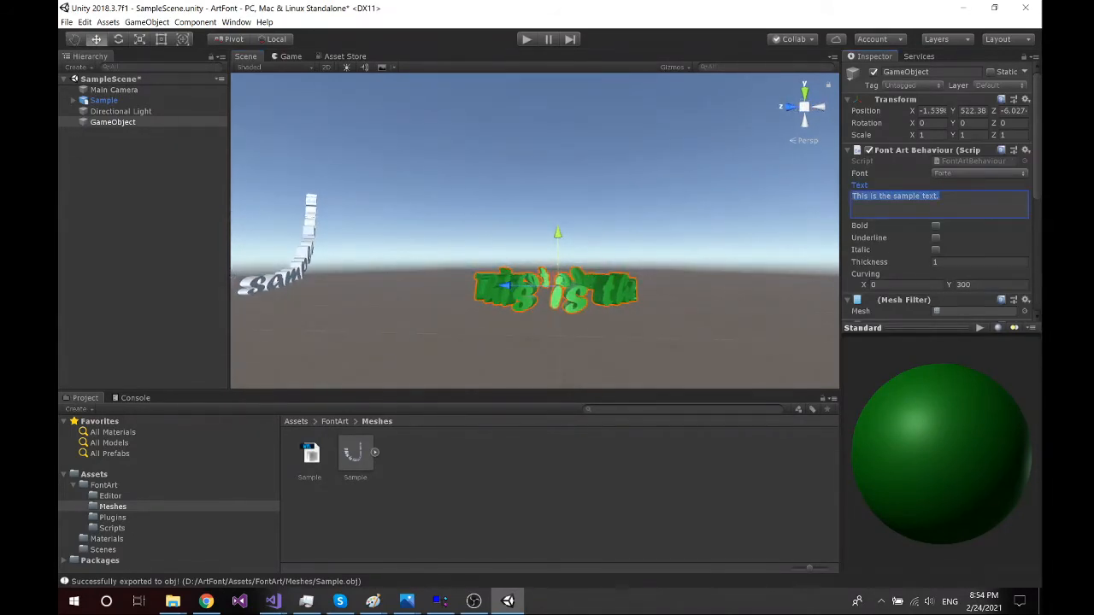
pyautogui.write('Font')
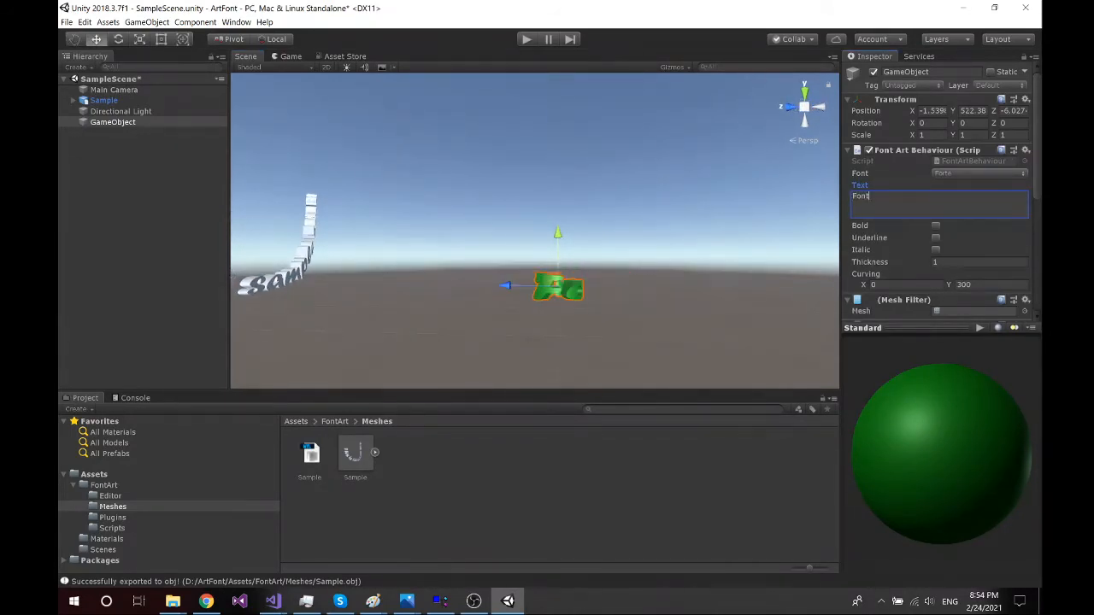
pyautogui.write('Art ')
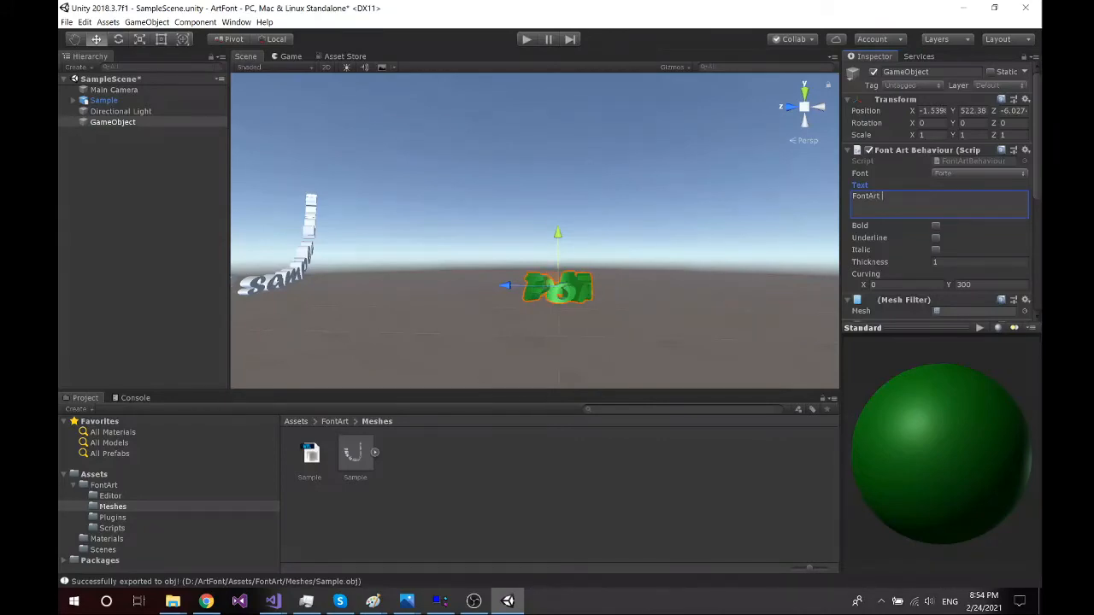
pyautogui.write('for Unity 3D')
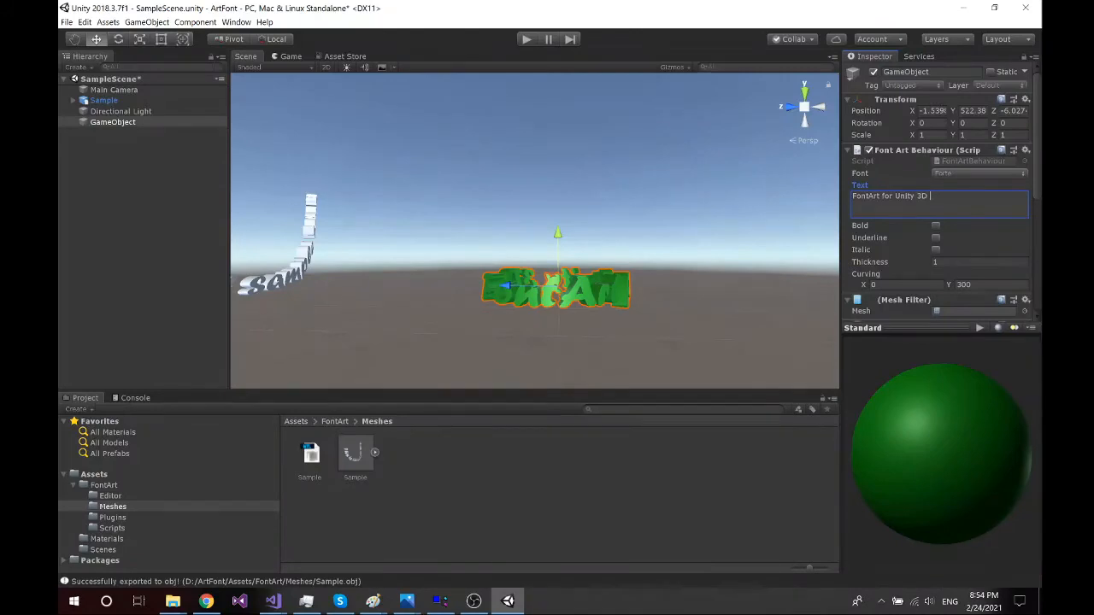
pyautogui.write(' By Liang')
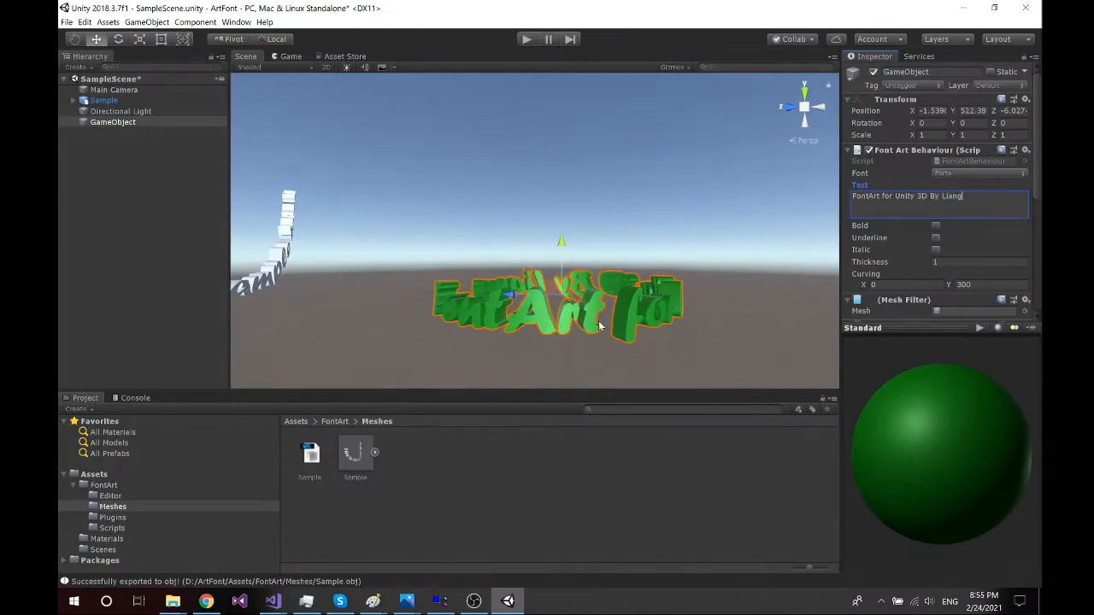
pyautogui.keyDown('alt'); pyautogui.moveTo(537, 319); pyautogui.dragTo(366, 305); pyautogui.keyUp('alt')
pyautogui.keyDown('alt'); pyautogui.moveTo(578, 301); pyautogui.dragTo(309, 320); pyautogui.keyUp('alt')
pyautogui.keyDown('alt'); pyautogui.moveTo(596, 297); pyautogui.dragTo(804, 308); pyautogui.keyUp('alt')
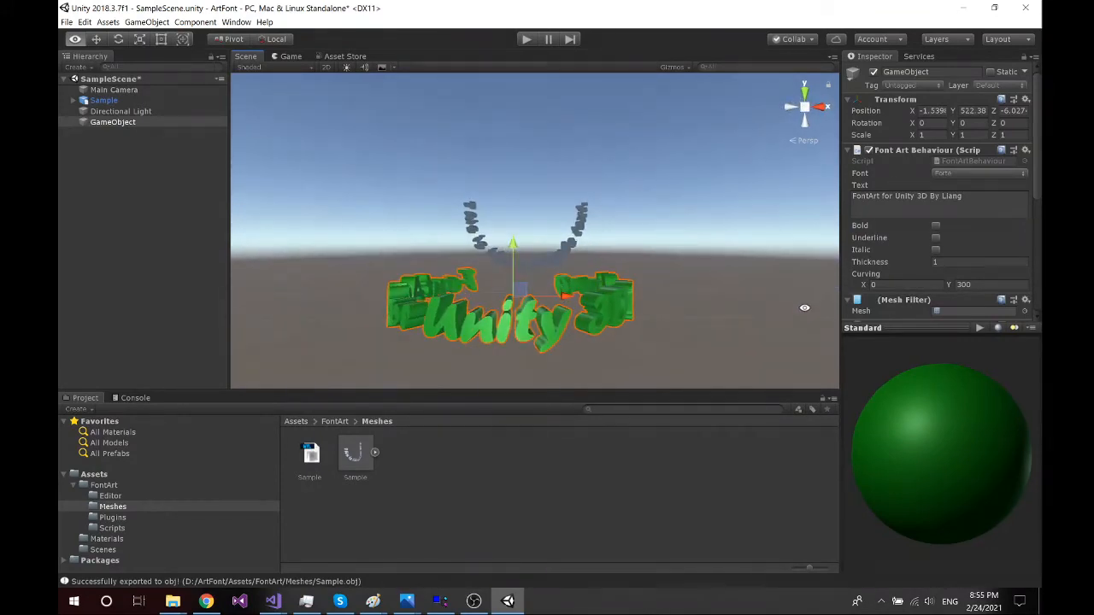
# - Export the ring-shaped text as a static object named FOnt to /FontArt/Meshes and close the export window
pyautogui.click(237, 23)
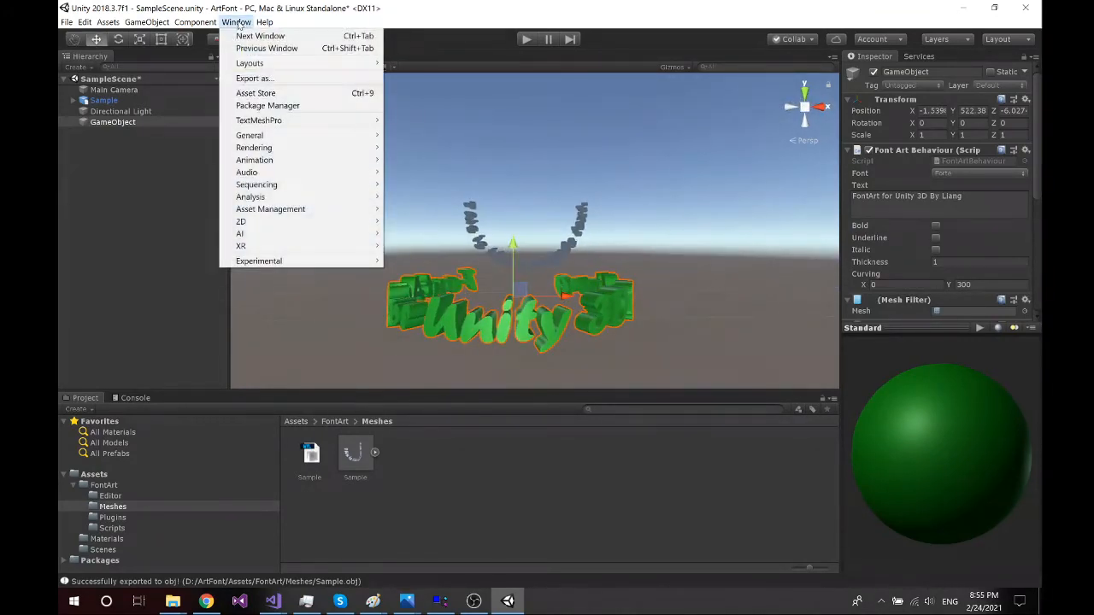
pyautogui.click(253, 78)
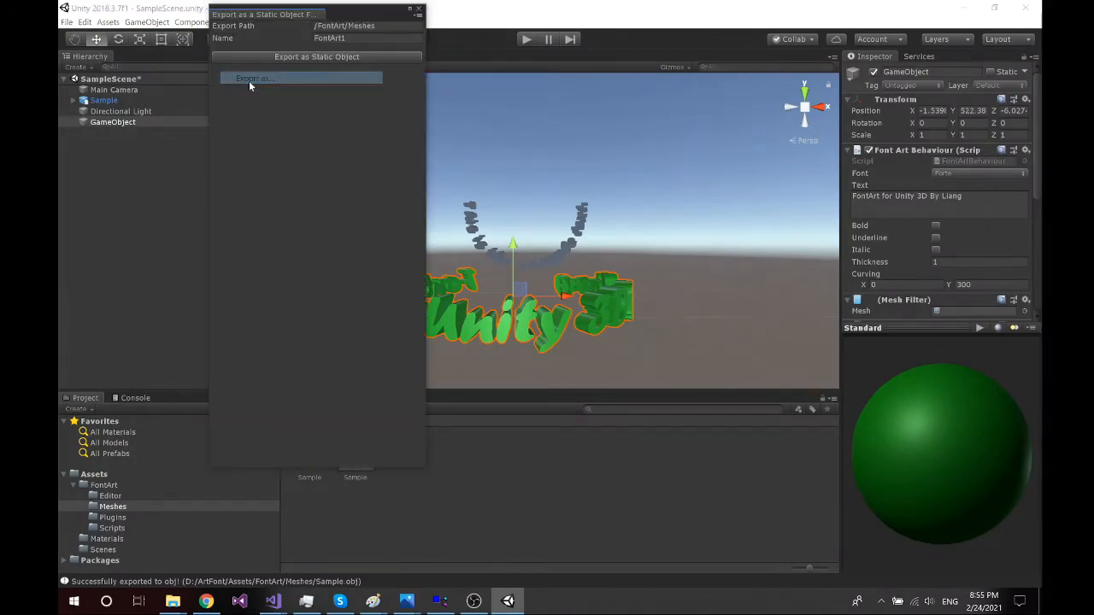
pyautogui.click(359, 39)
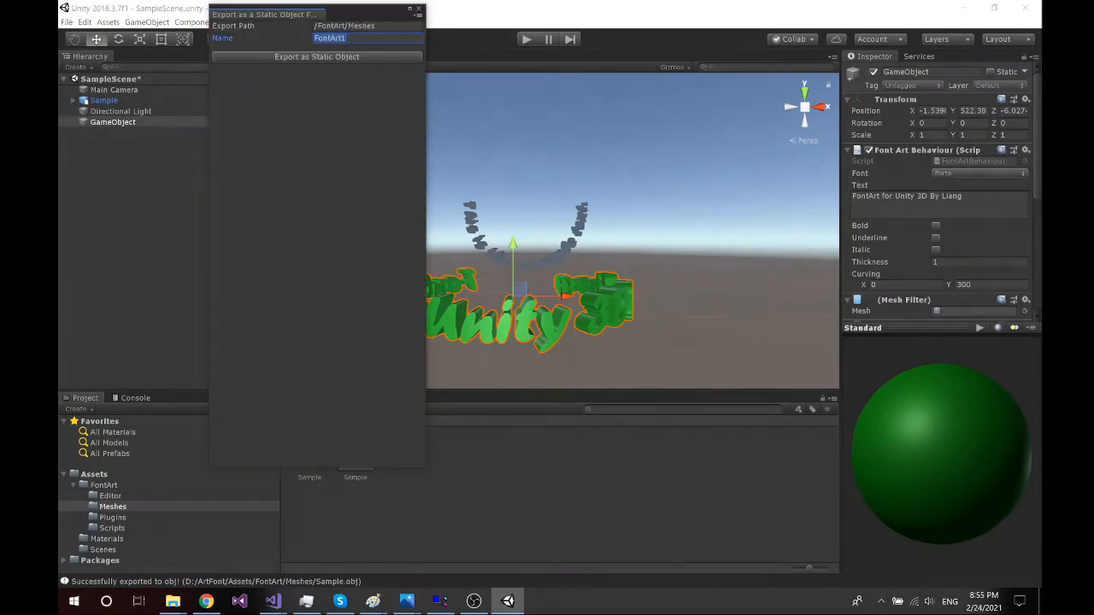
pyautogui.write('FOnt')
pyautogui.click(333, 57)
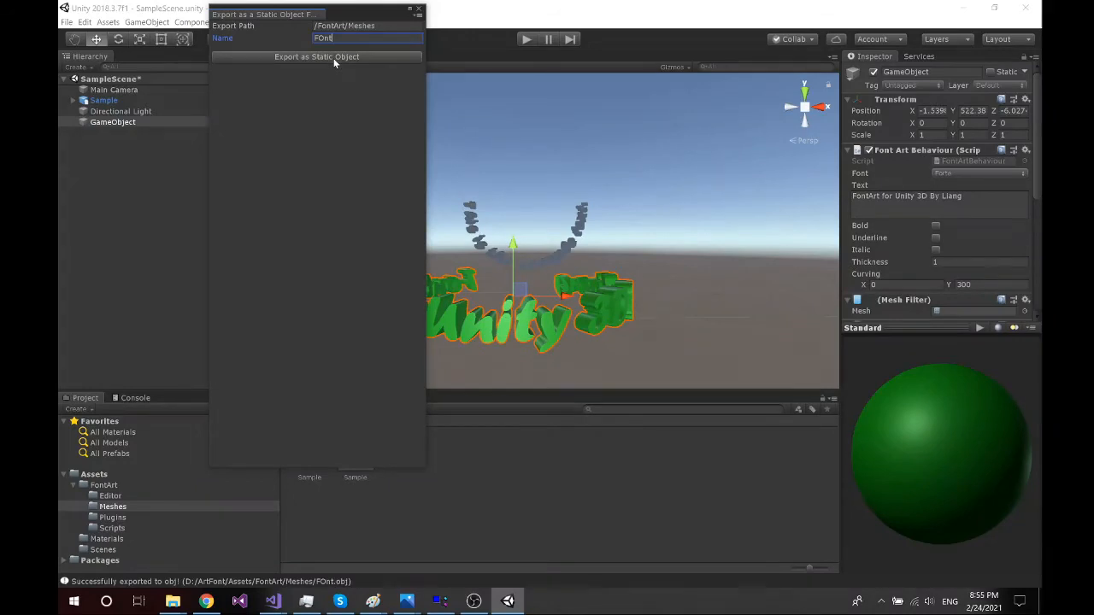
pyautogui.click(419, 12)
# - Refresh the Meshes folder and inspect the exported FOnt model in a rotated preview
pyautogui.rightClick(446, 498)
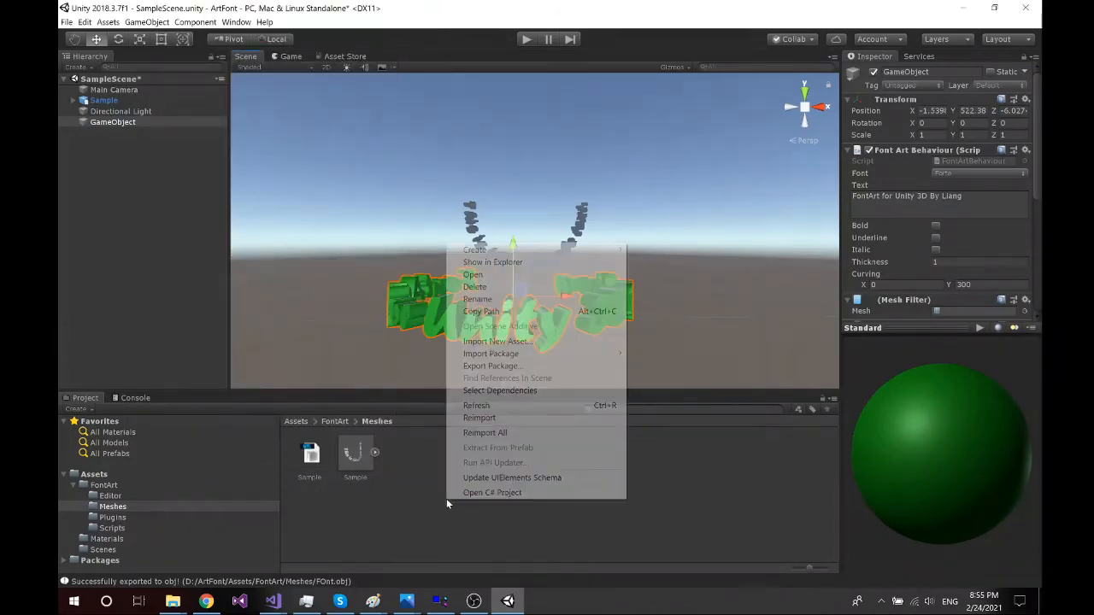
pyautogui.click(490, 403)
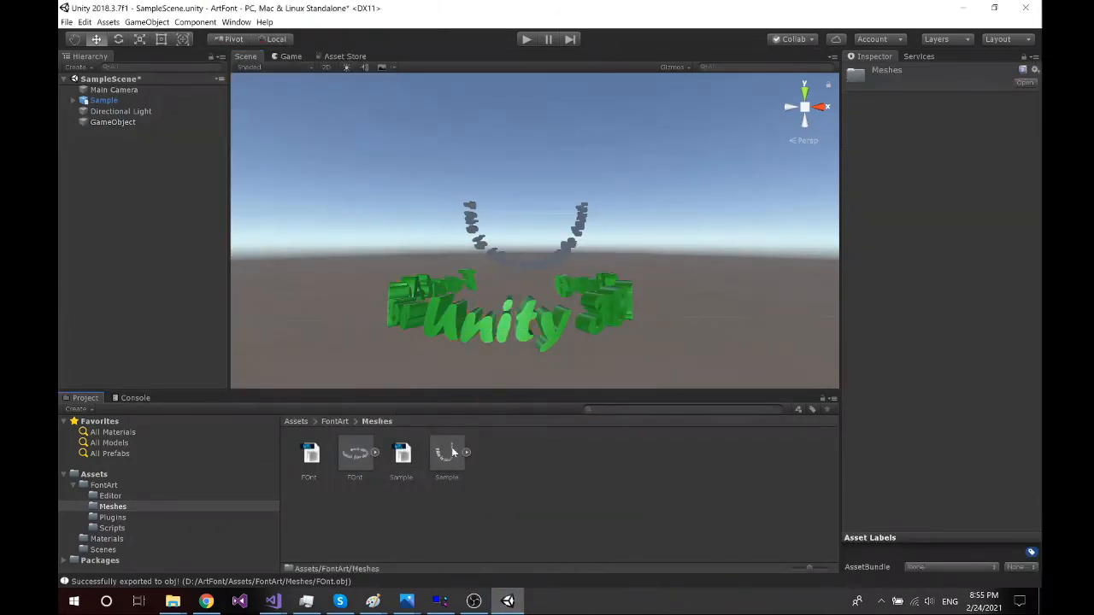
pyautogui.click(363, 466)
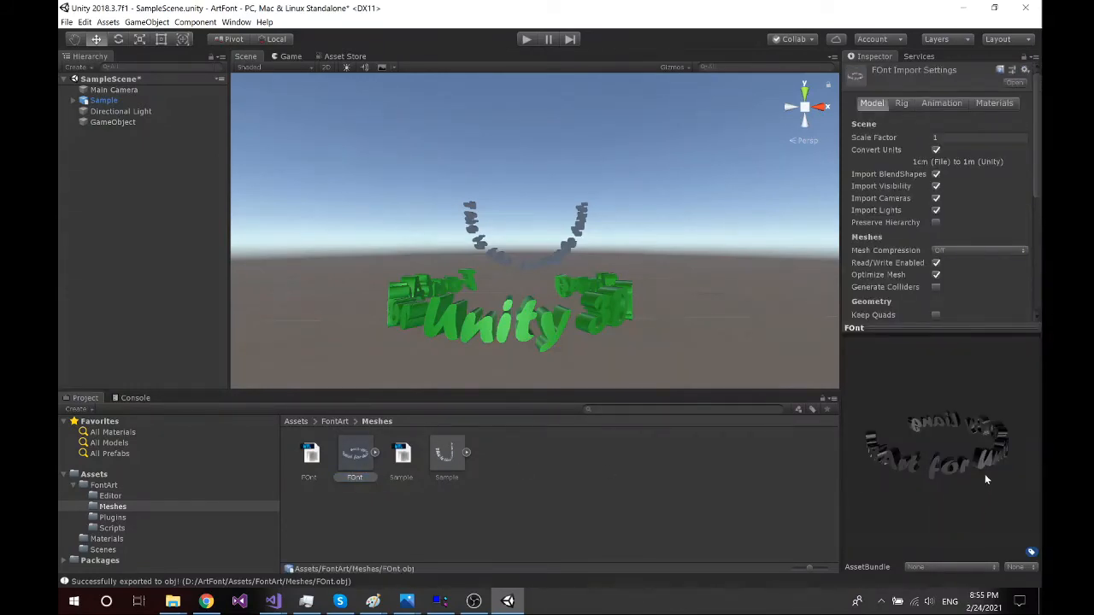
pyautogui.moveTo(984, 479); pyautogui.dragTo(57, 453)
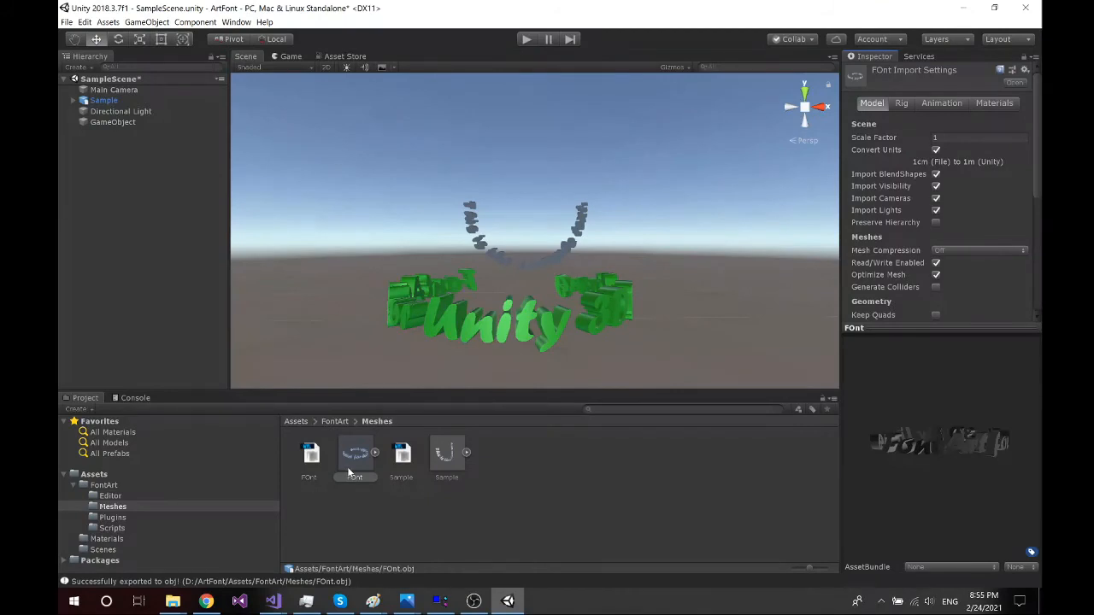
# - Place the FOnt model in the scene above the green text, set its Y rotation to 180 and view it from several sides
pyautogui.moveTo(347, 466); pyautogui.dragTo(482, 210)
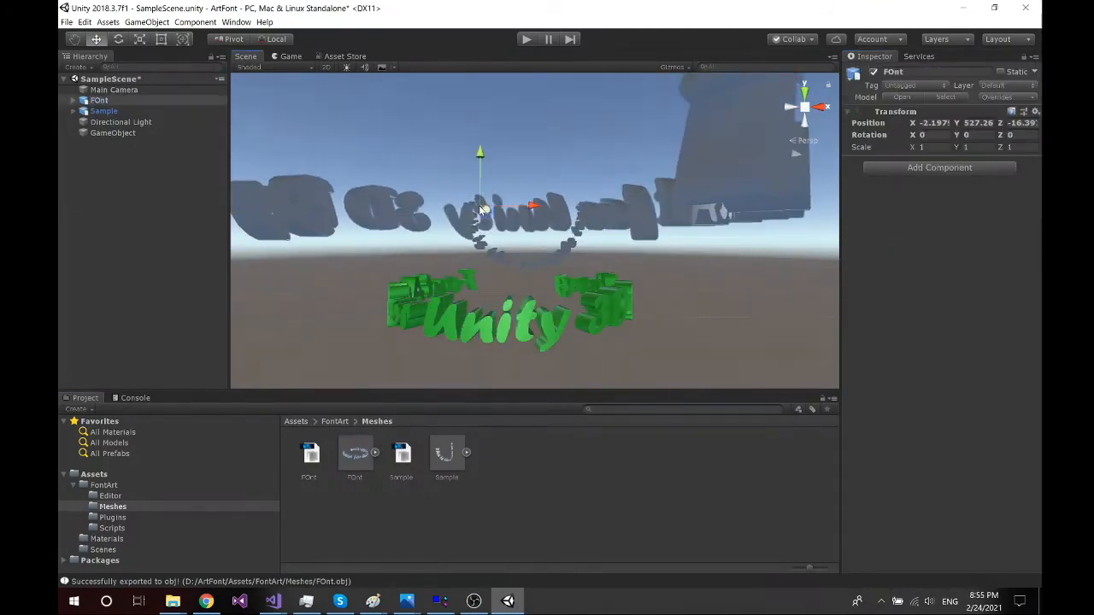
pyautogui.click(977, 135)
pyautogui.write('180')
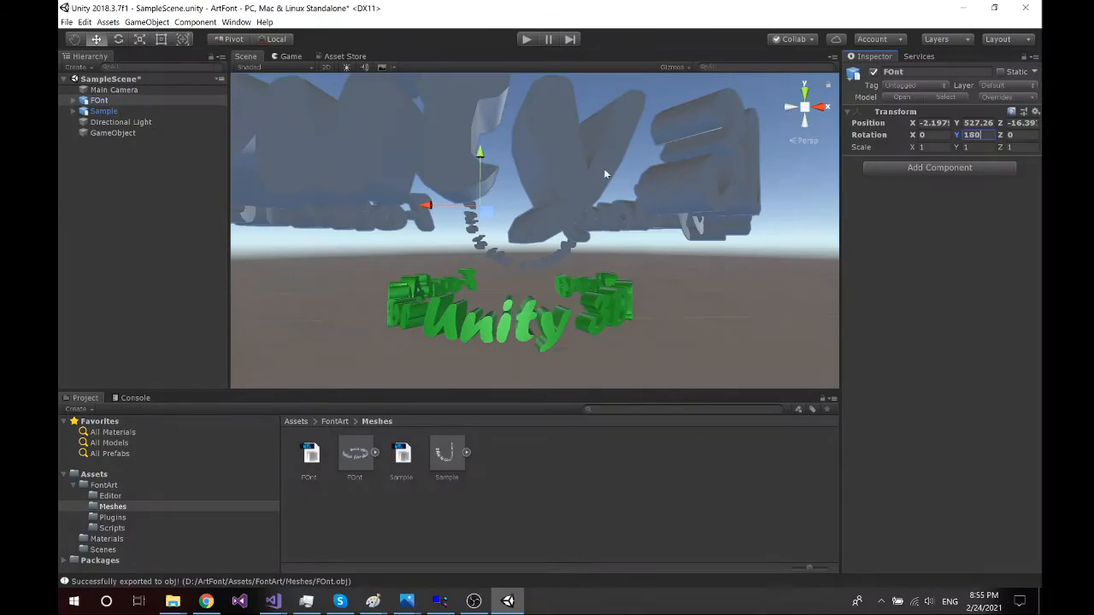
pyautogui.scroll(-5, 604, 174)
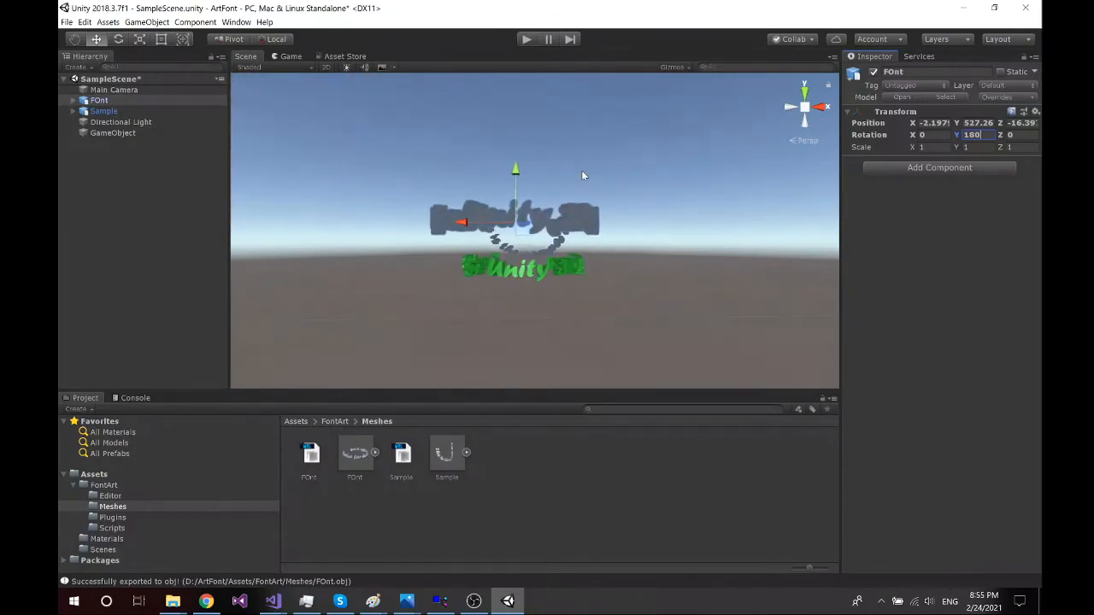
pyautogui.keyDown('alt'); pyautogui.moveTo(492, 228); pyautogui.dragTo(507, 263); pyautogui.keyUp('alt')
pyautogui.scroll(5, 510, 264)
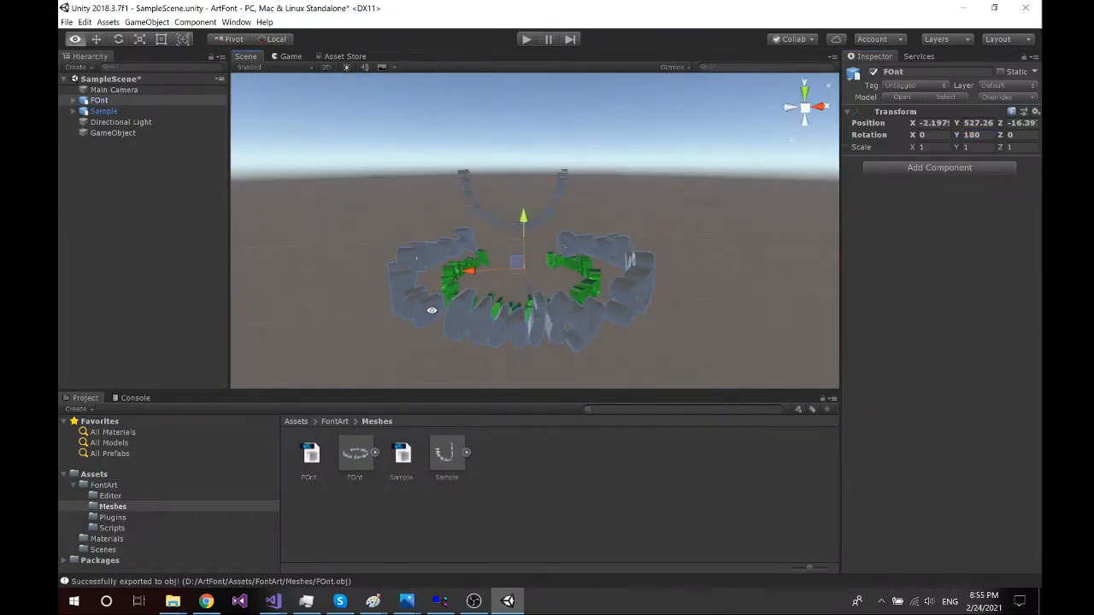
pyautogui.keyDown('alt'); pyautogui.moveTo(432, 310); pyautogui.dragTo(711, 207); pyautogui.keyUp('alt')
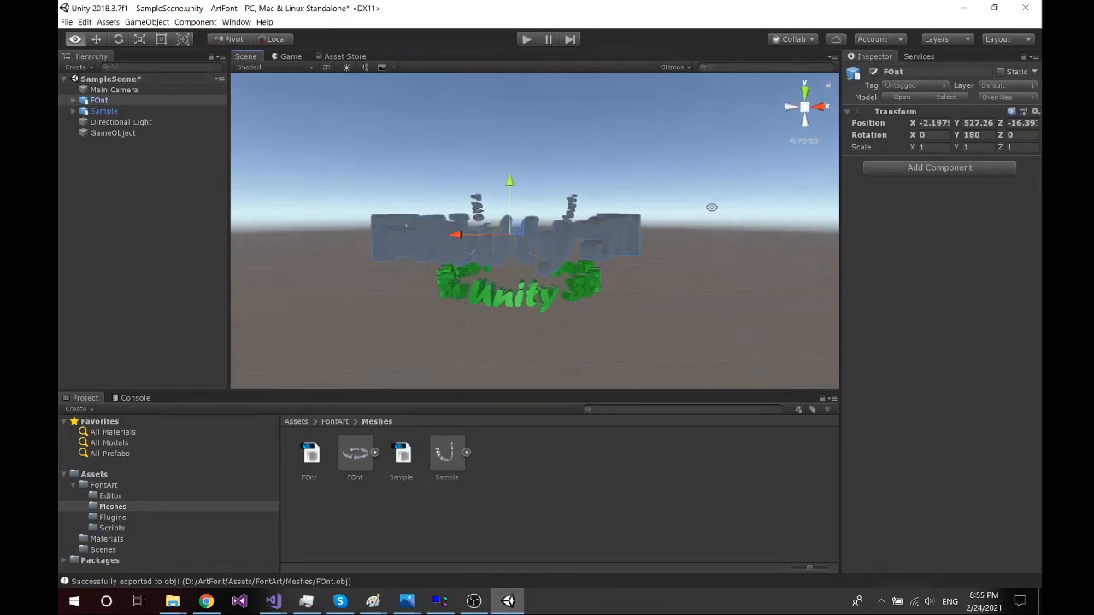
pyautogui.keyDown('alt'); pyautogui.moveTo(433, 264); pyautogui.dragTo(581, 284); pyautogui.keyUp('alt')
pyautogui.click(473, 601)
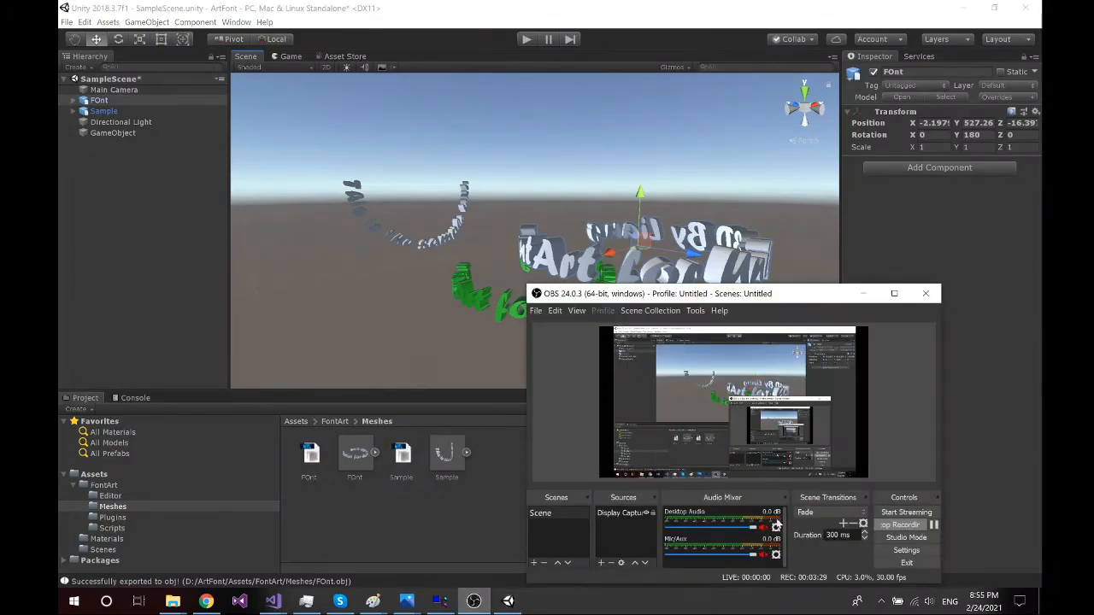